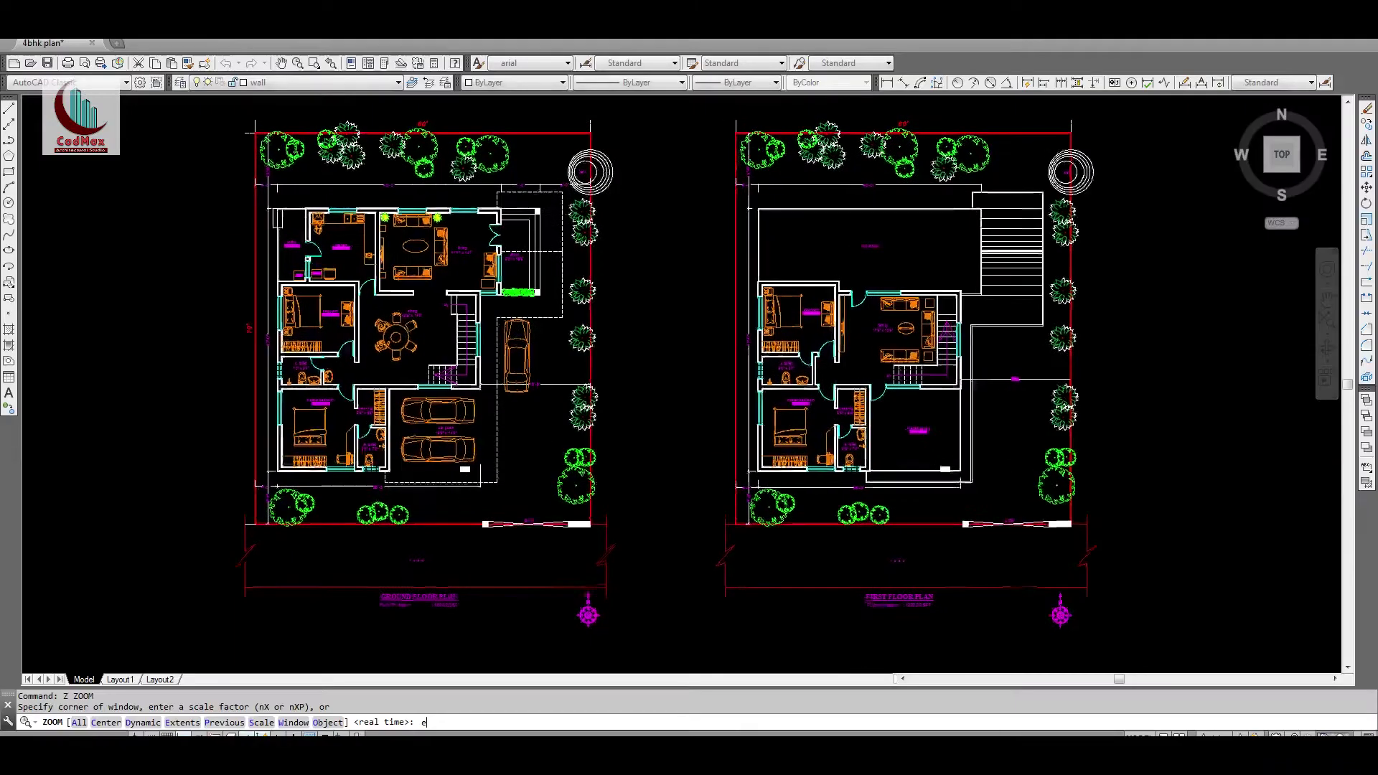
Zoom to the drawing's extents to show the ground floor and first floor plans together
type("z")
key("Return")
type("e")
key("Return")
type("e")
key("Return")
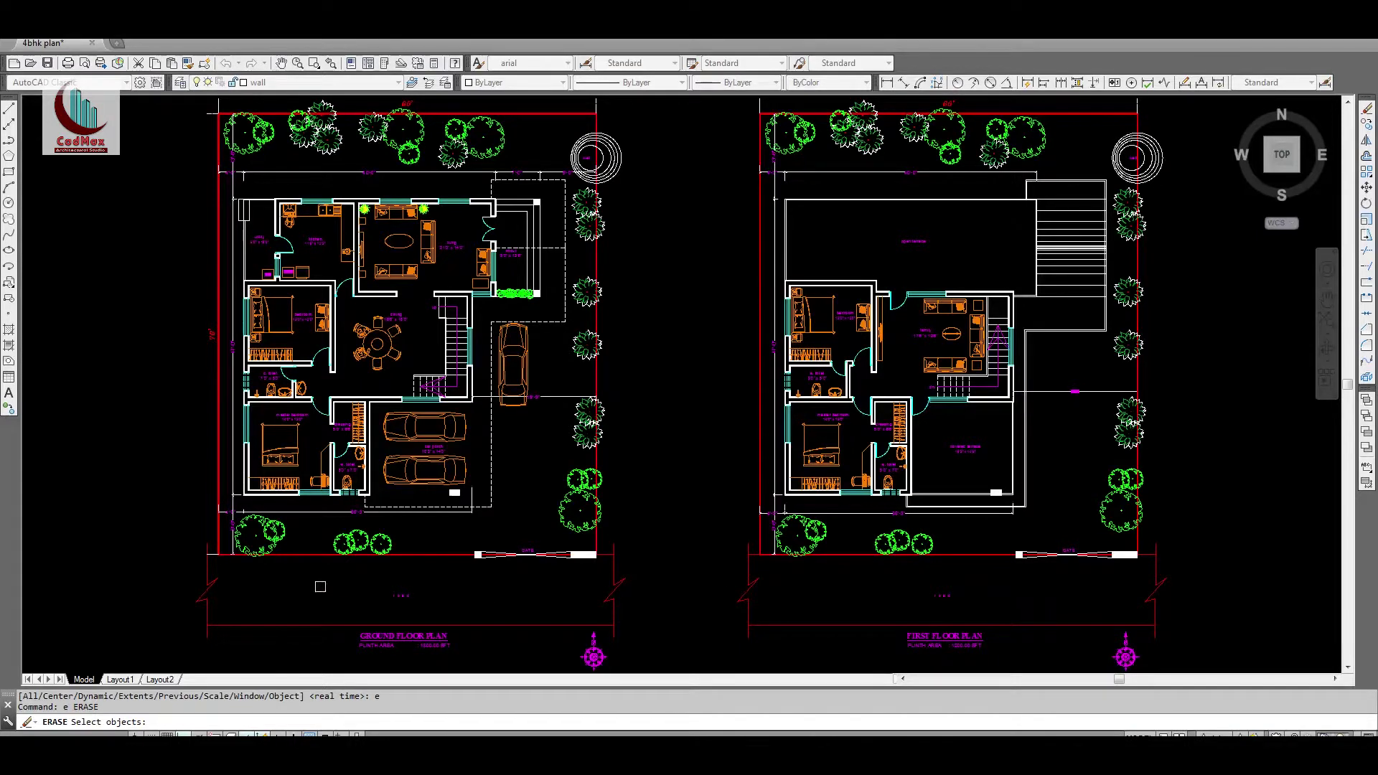
key("Escape")
Examine the front of the ground floor plan, from the road and gate to the car porch and master bedroom
type("z")
key("Return")
left_click(164, 652)
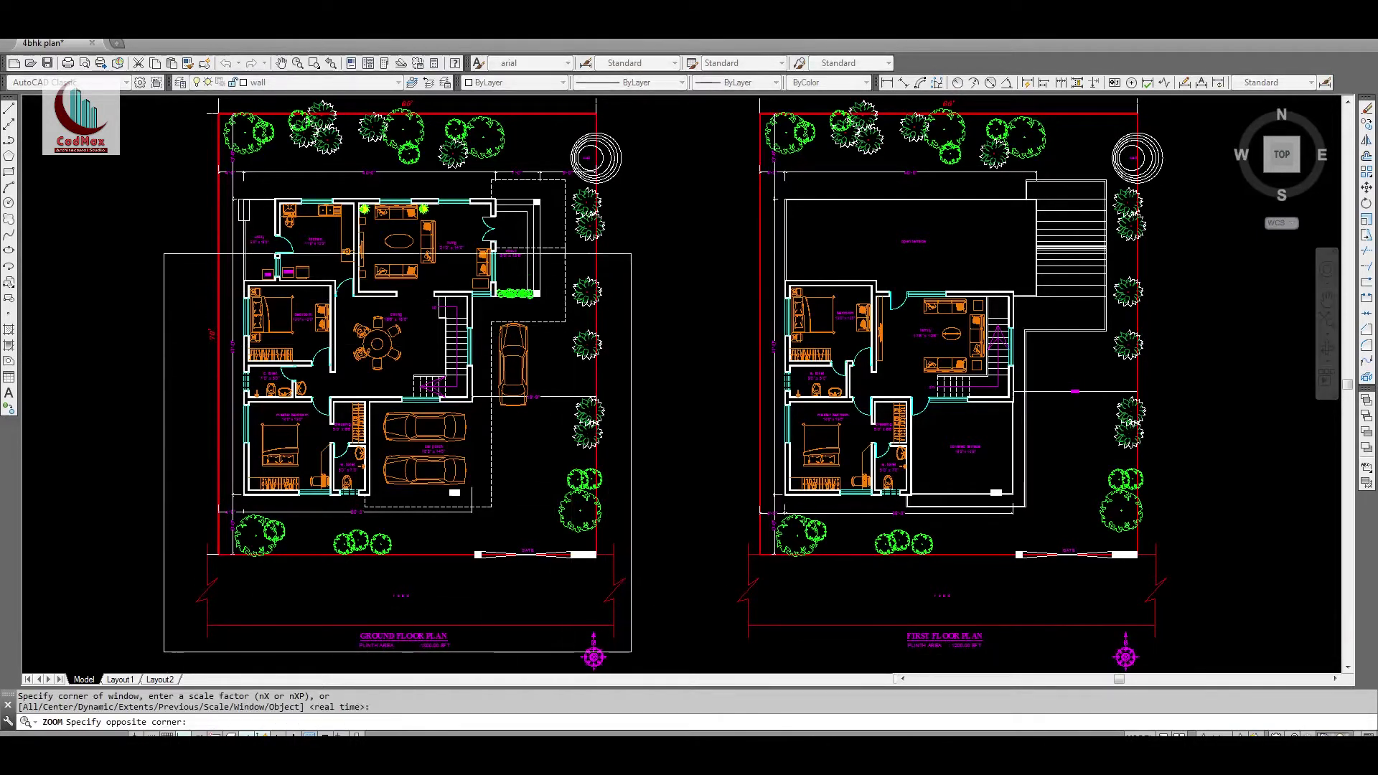
left_click(627, 145)
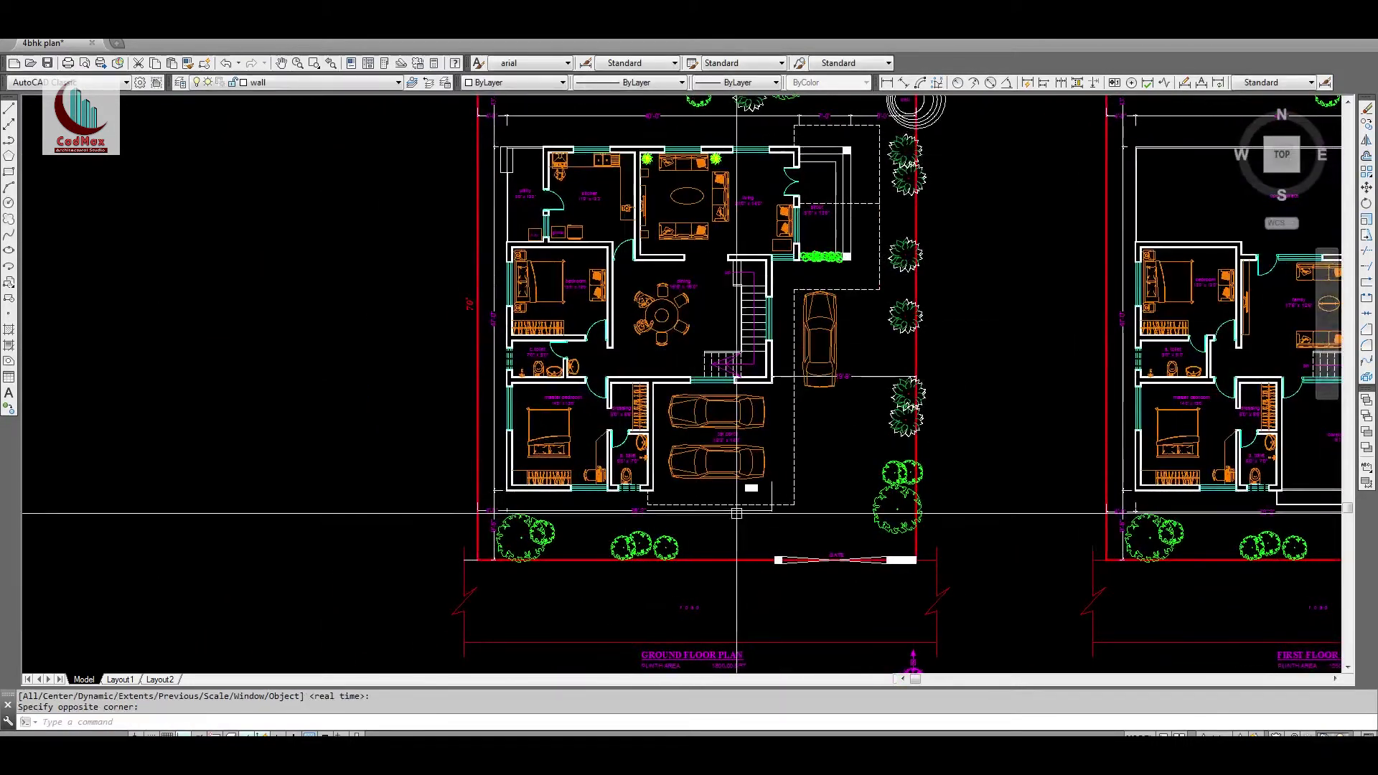
type("z")
key("Return")
left_click(438, 656)
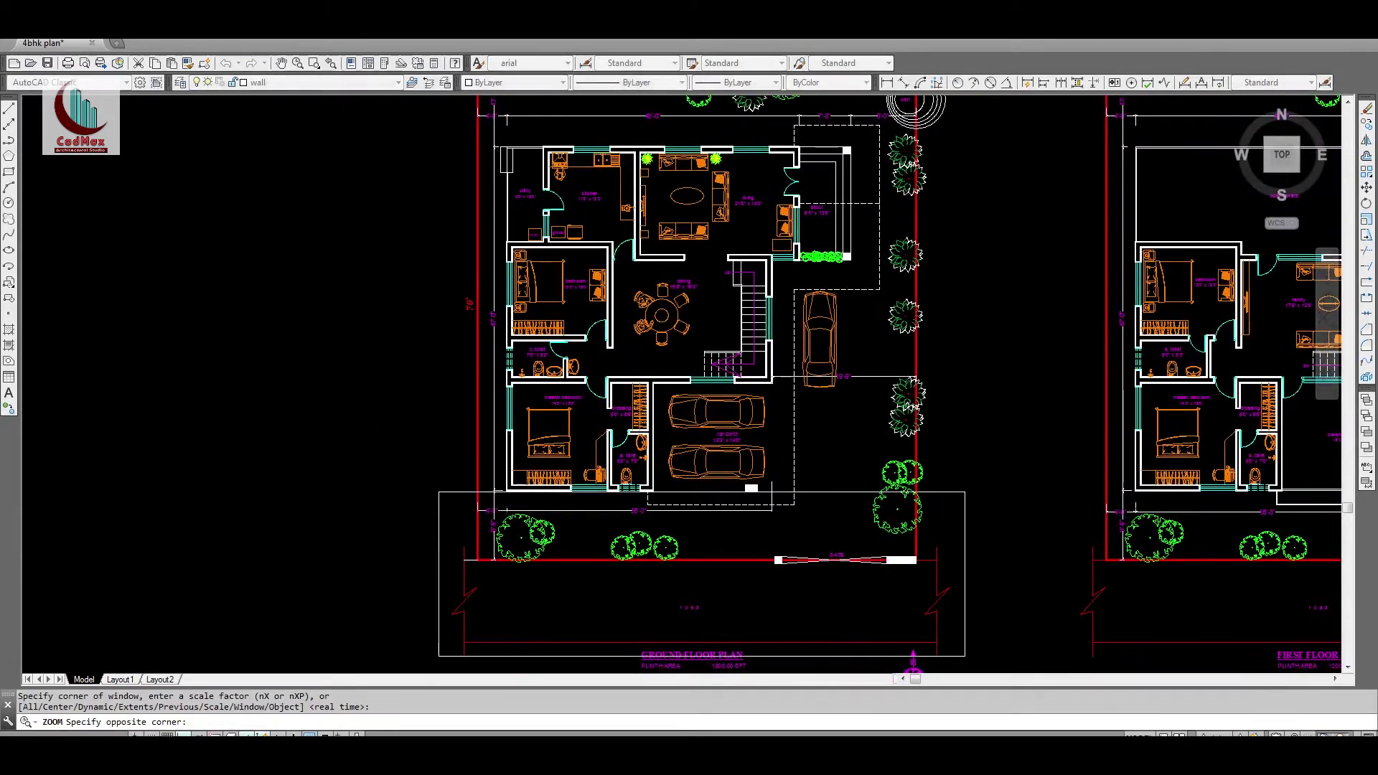
left_click(965, 487)
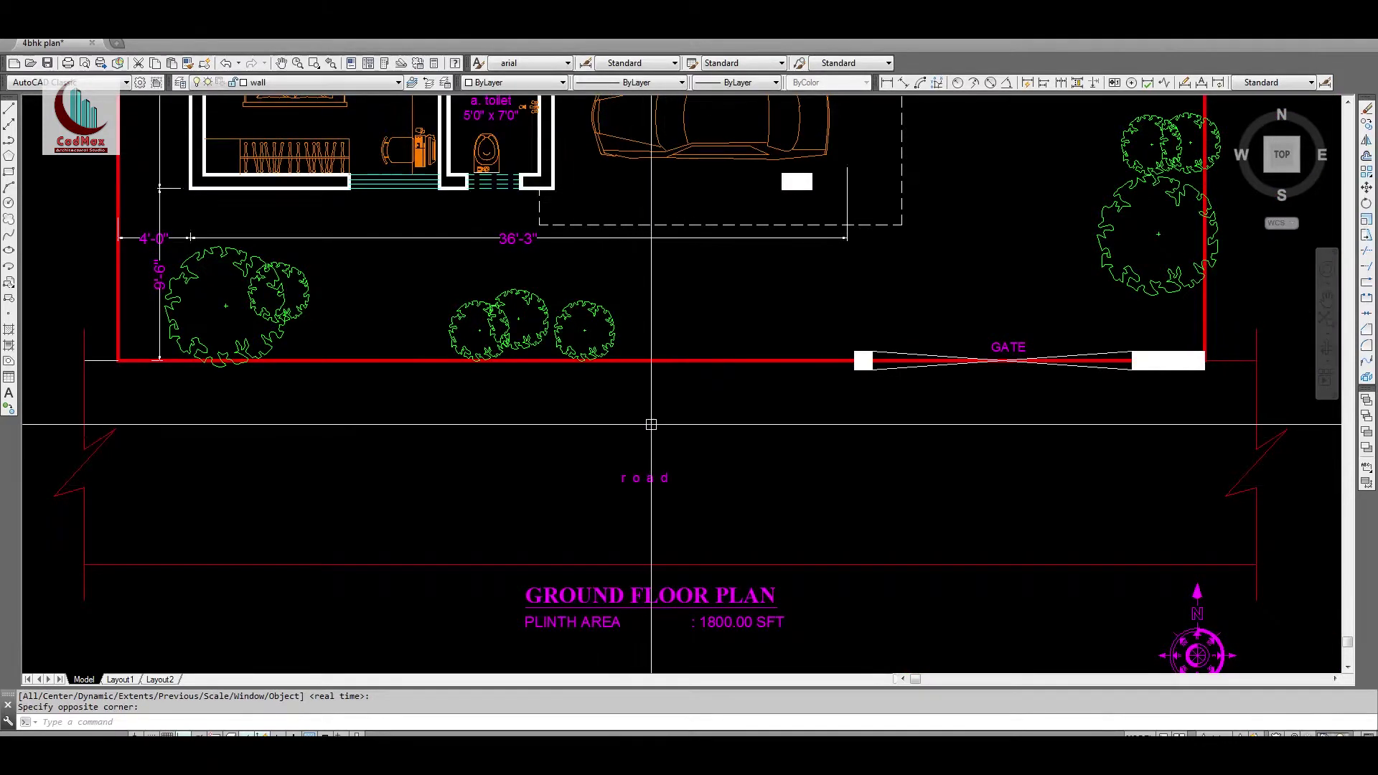
middle_click_drag(652, 433, 646, 557)
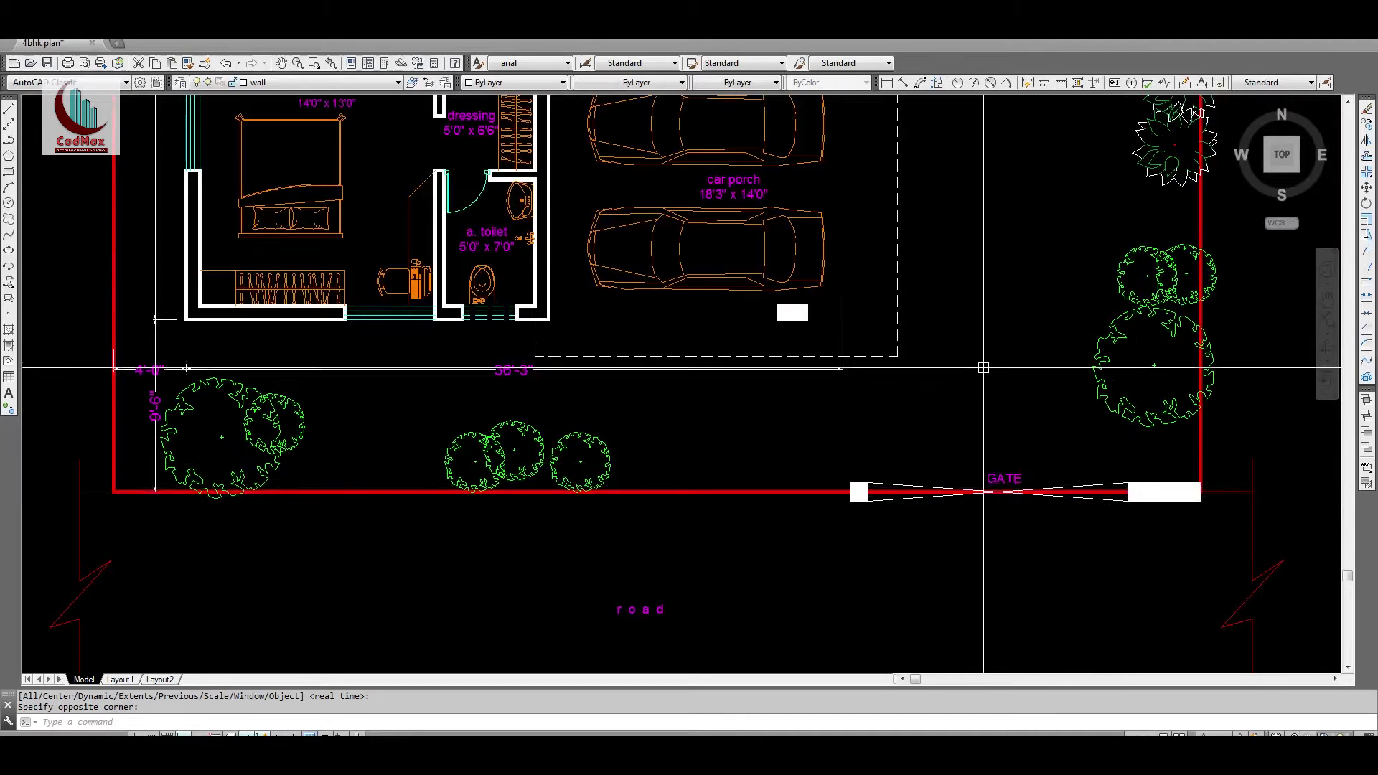
middle_click_drag(970, 295, 979, 508)
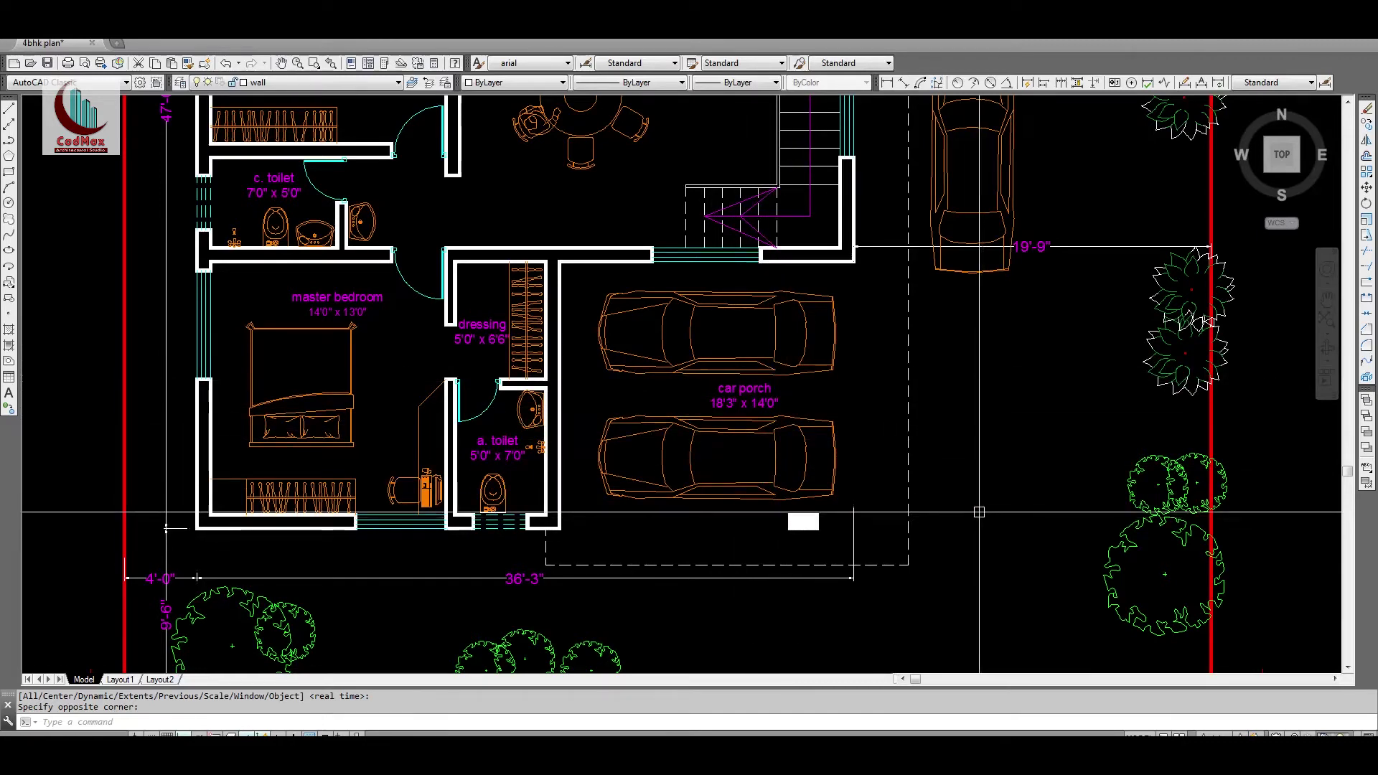
middle_click_drag(1027, 347, 1028, 452)
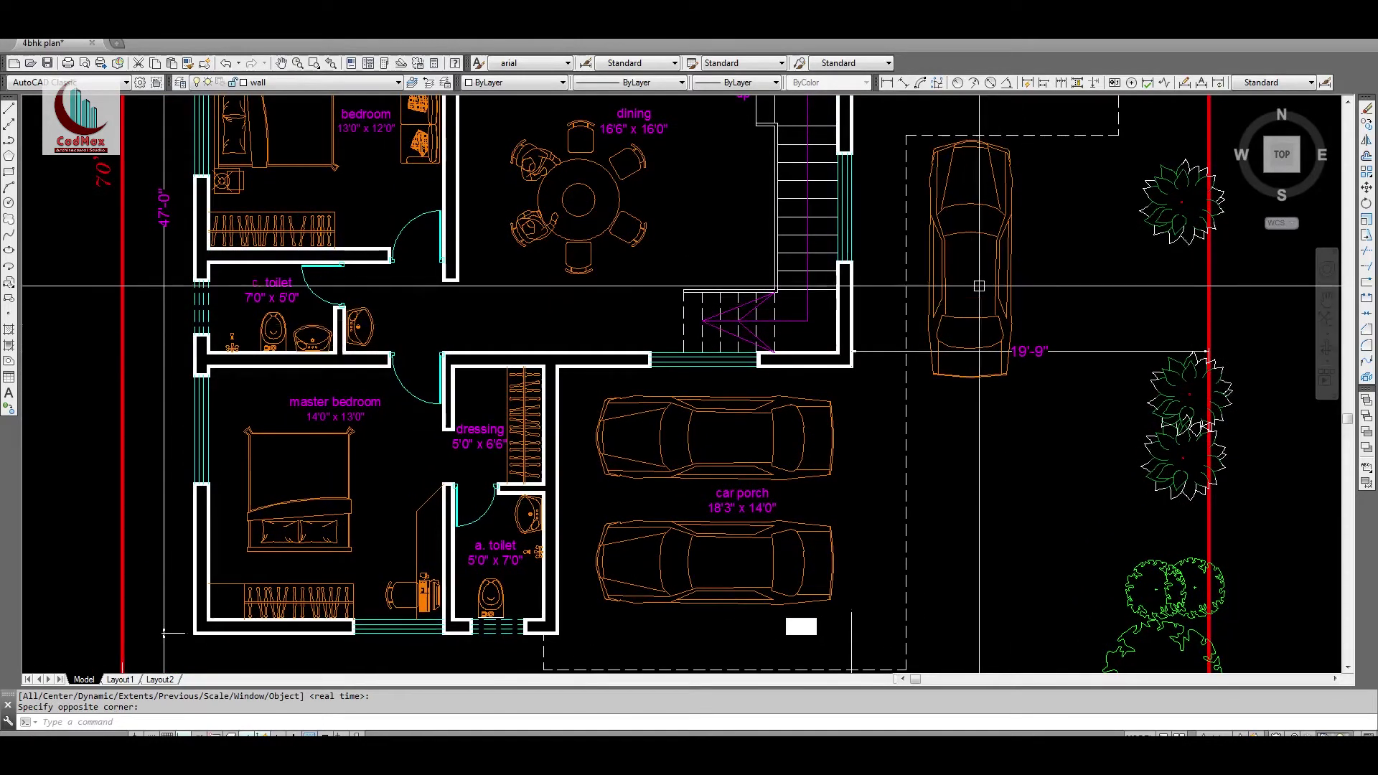
Examine the ground floor's sitout, living room, kitchen, utility, dining area and bedrooms with their room sizes
middle_click_drag(1020, 244, 971, 510)
middle_click_drag(979, 351, 980, 377)
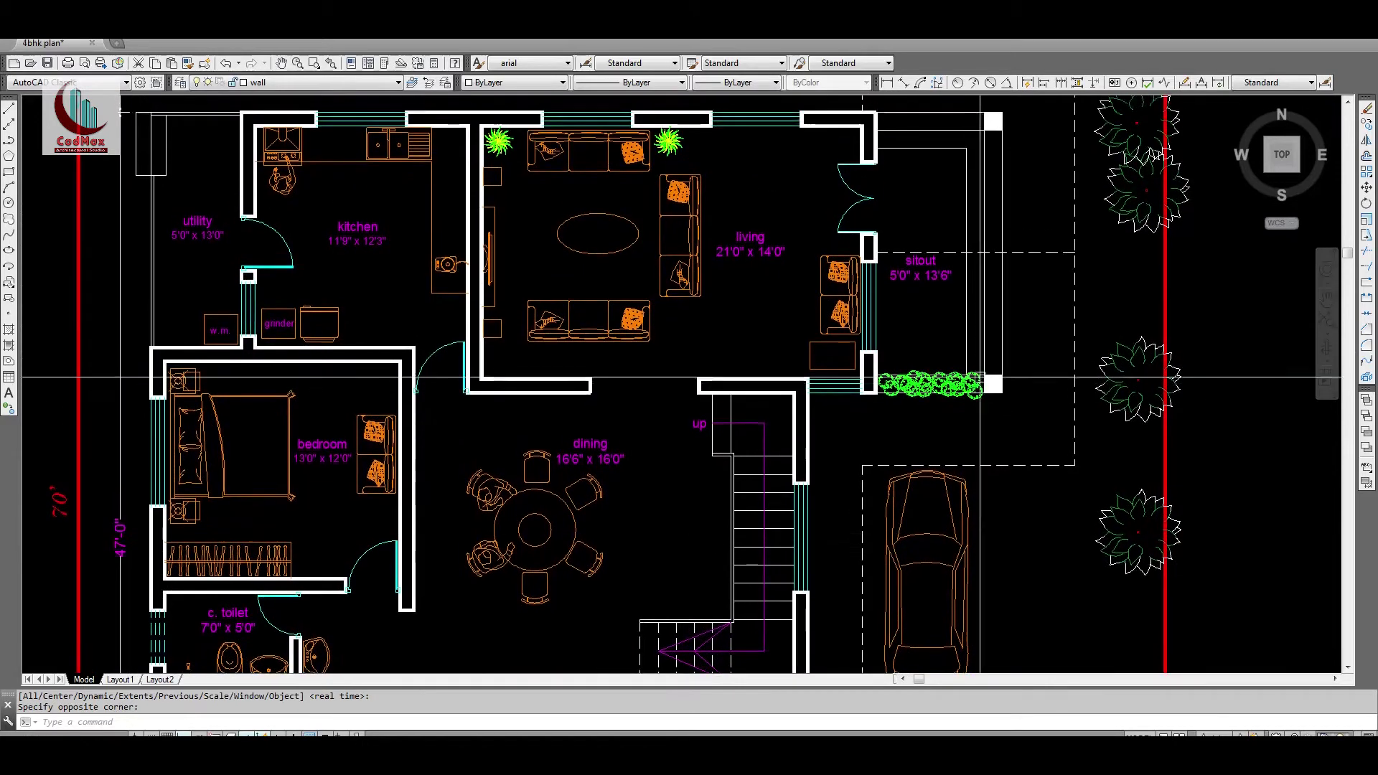
middle_click_drag(907, 226, 903, 289)
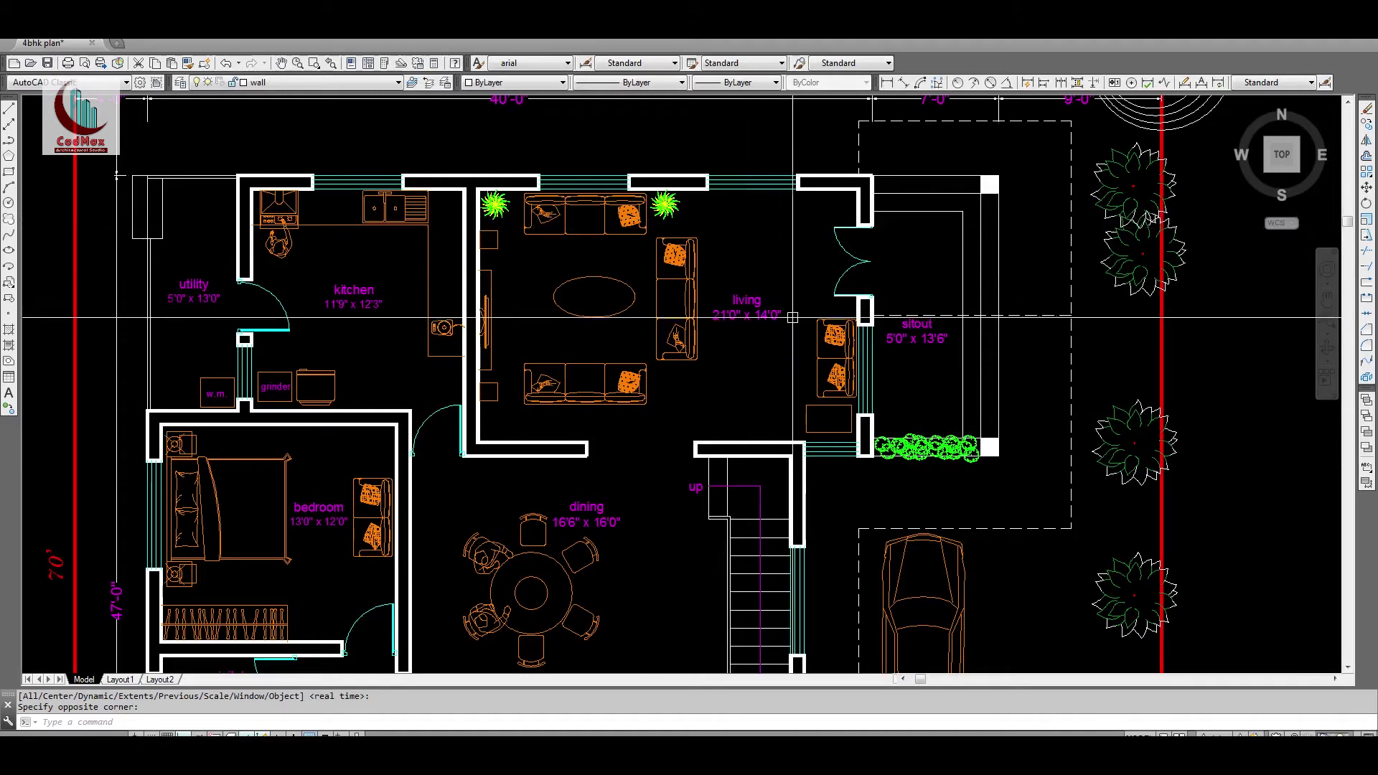
middle_click_drag(812, 394, 852, 277)
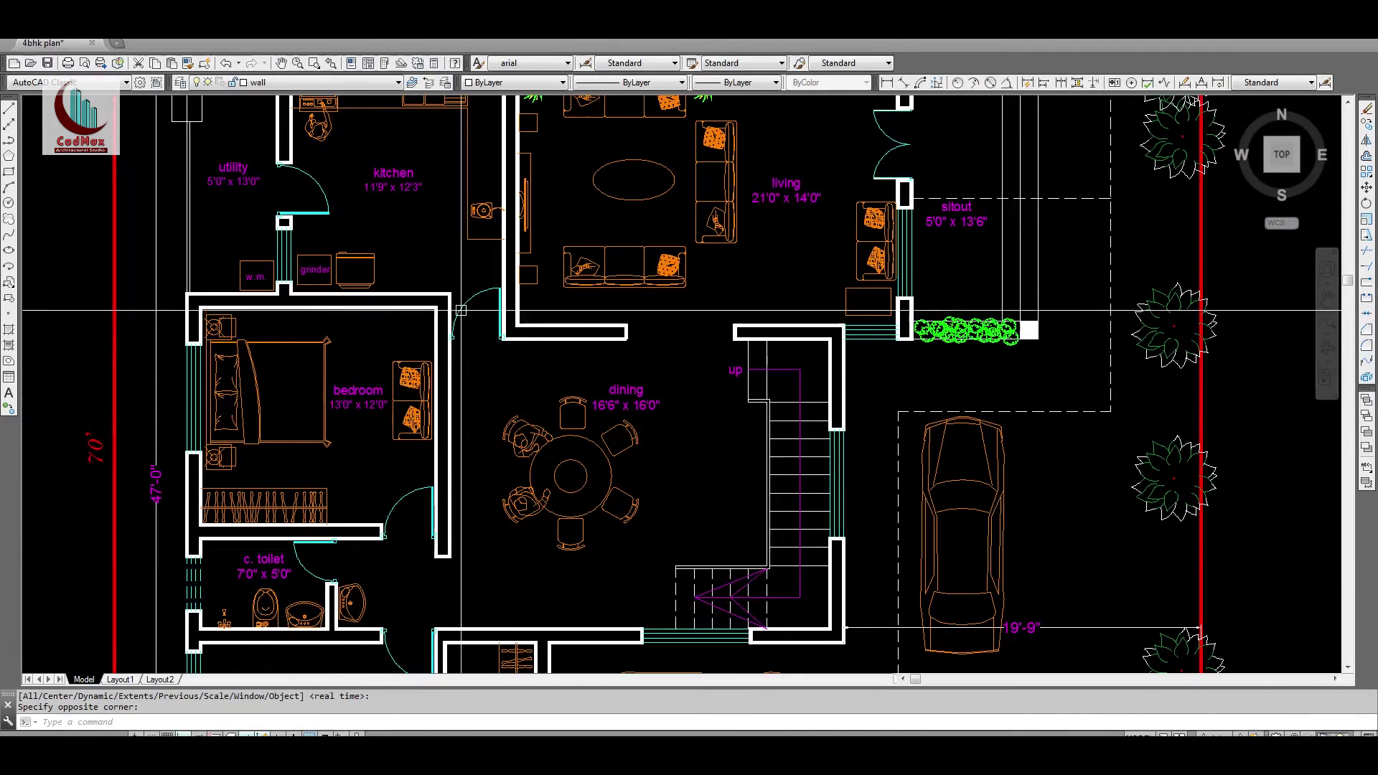
middle_click_drag(461, 307, 480, 397)
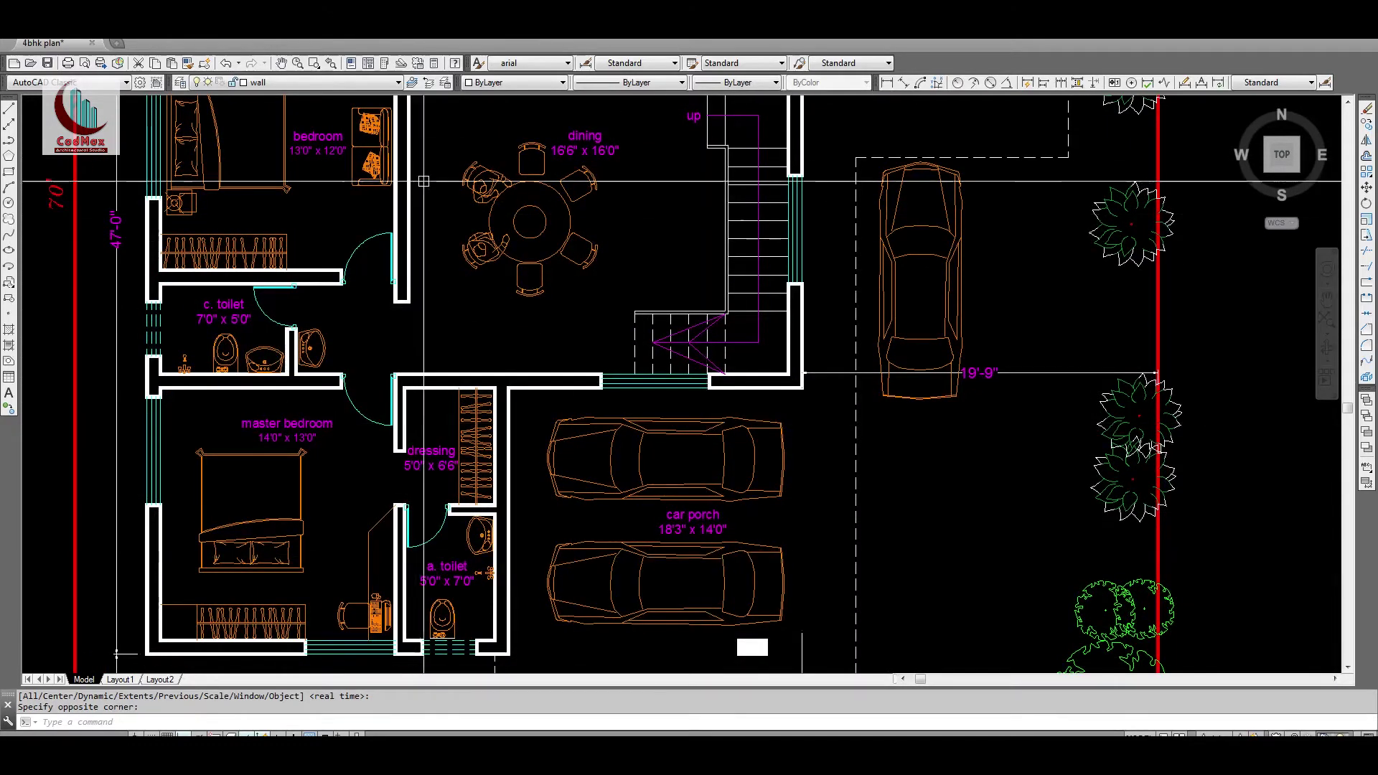
middle_click_drag(424, 182, 500, 375)
scroll(549, 436, "up", 10)
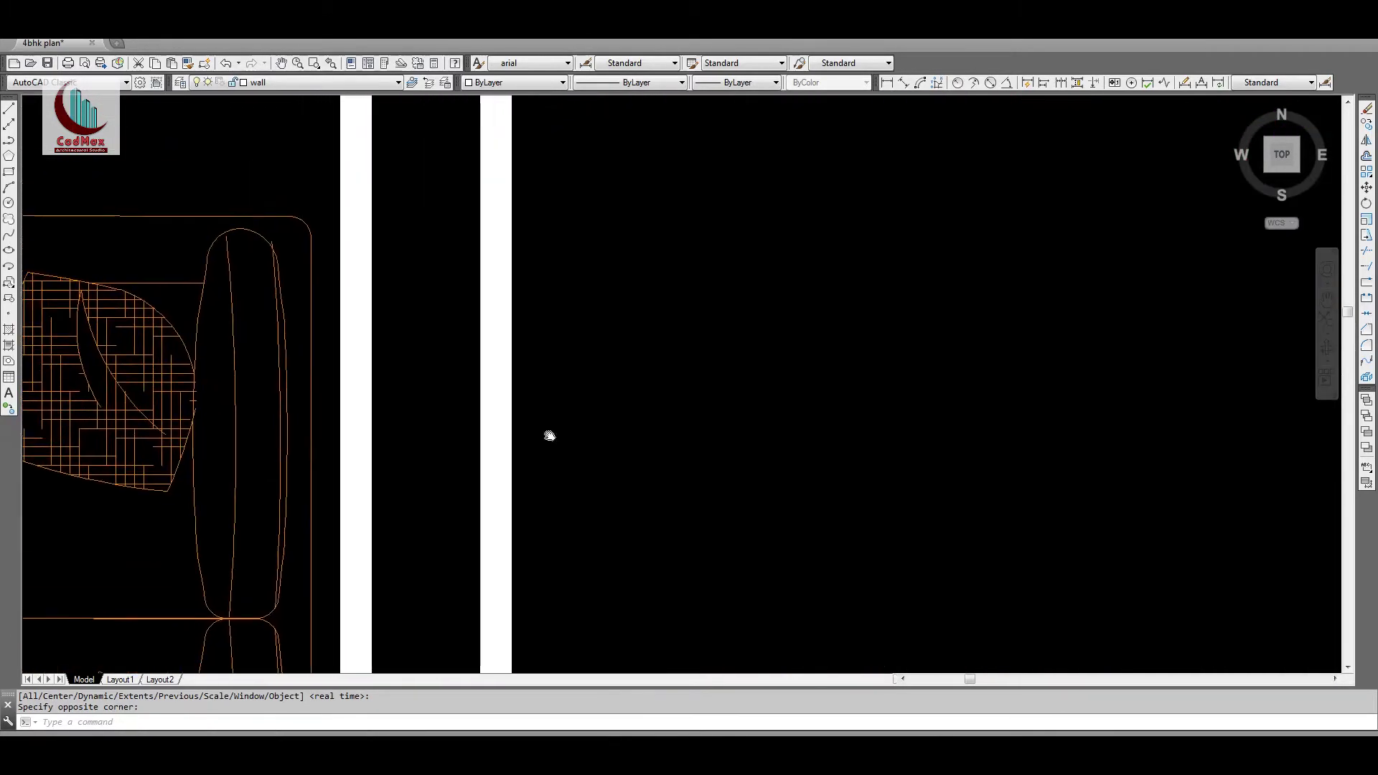
left_click_drag(655, 247, 675, 481)
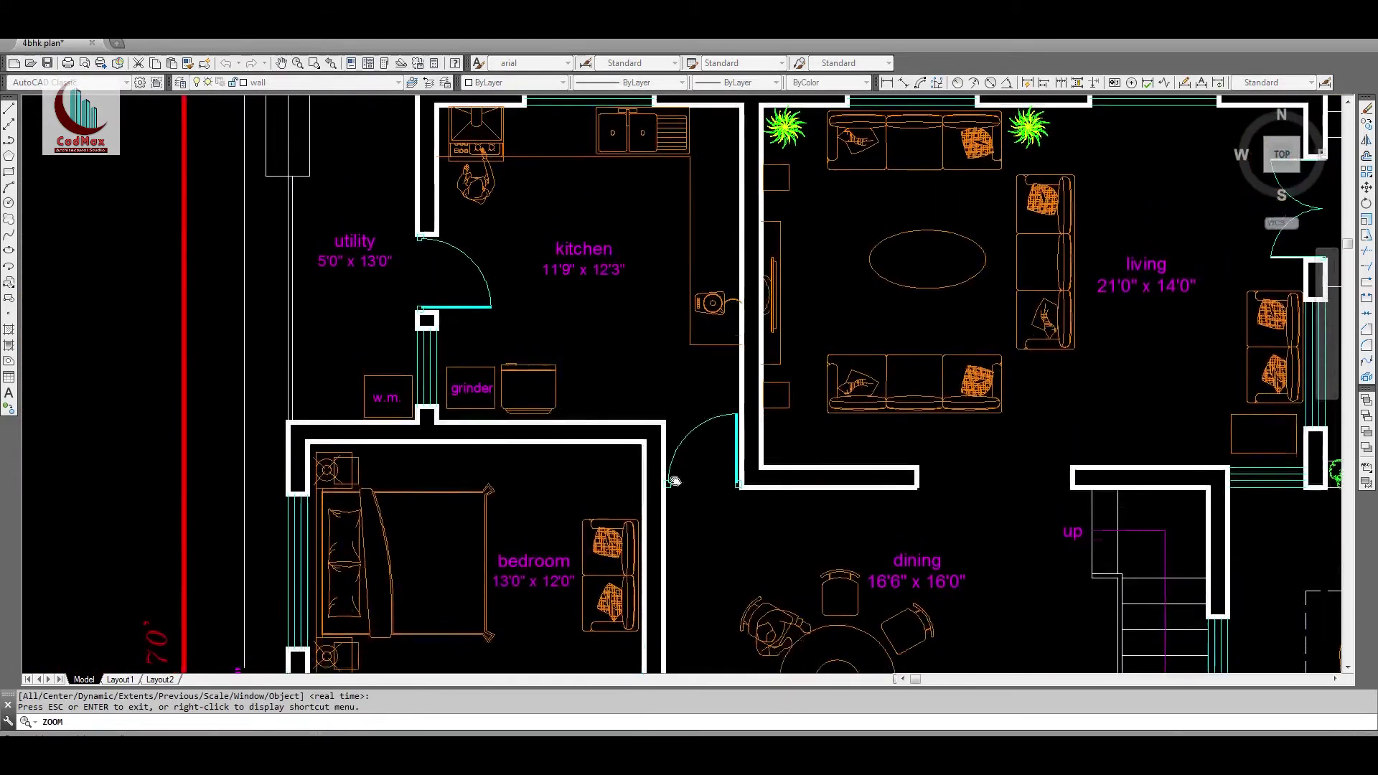
scroll(590, 307, "down", 3)
key("Escape")
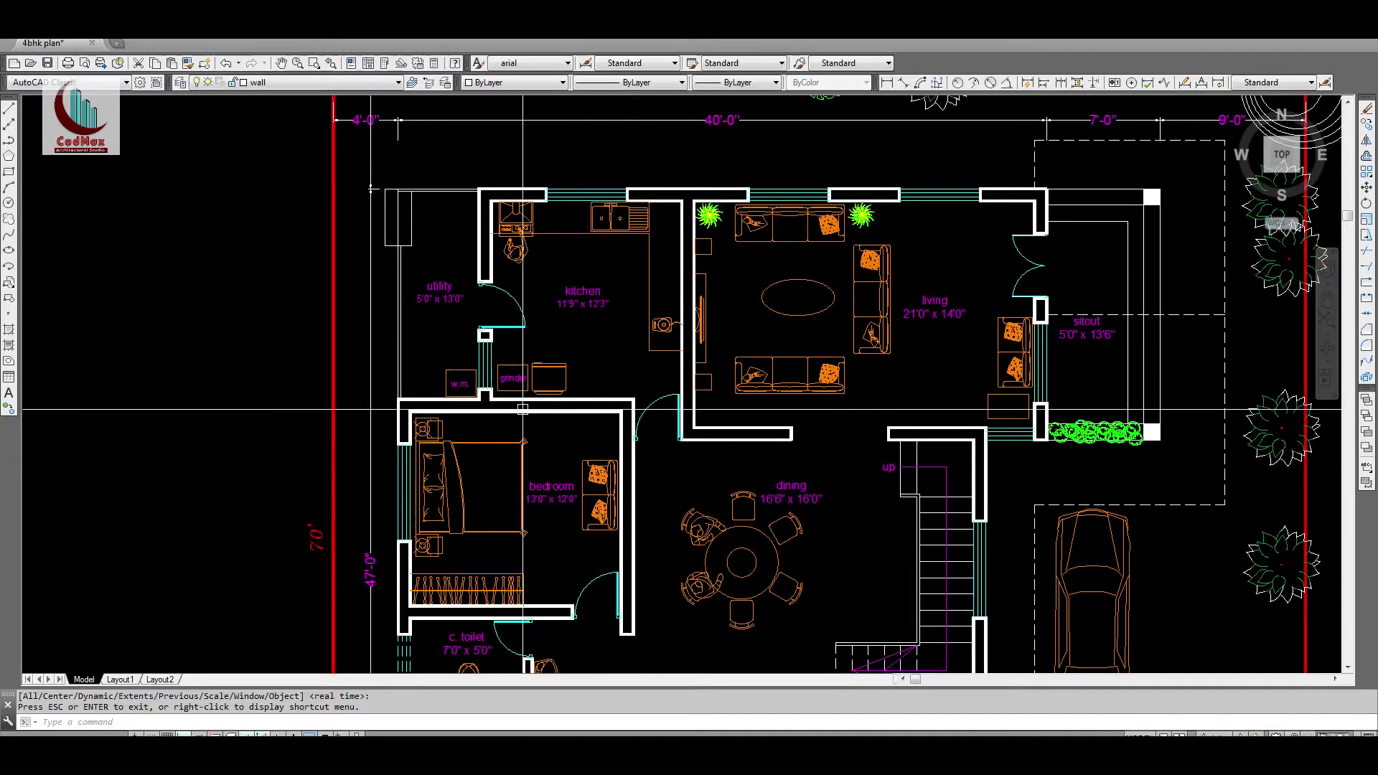
type("elect objects:")
key("Return")
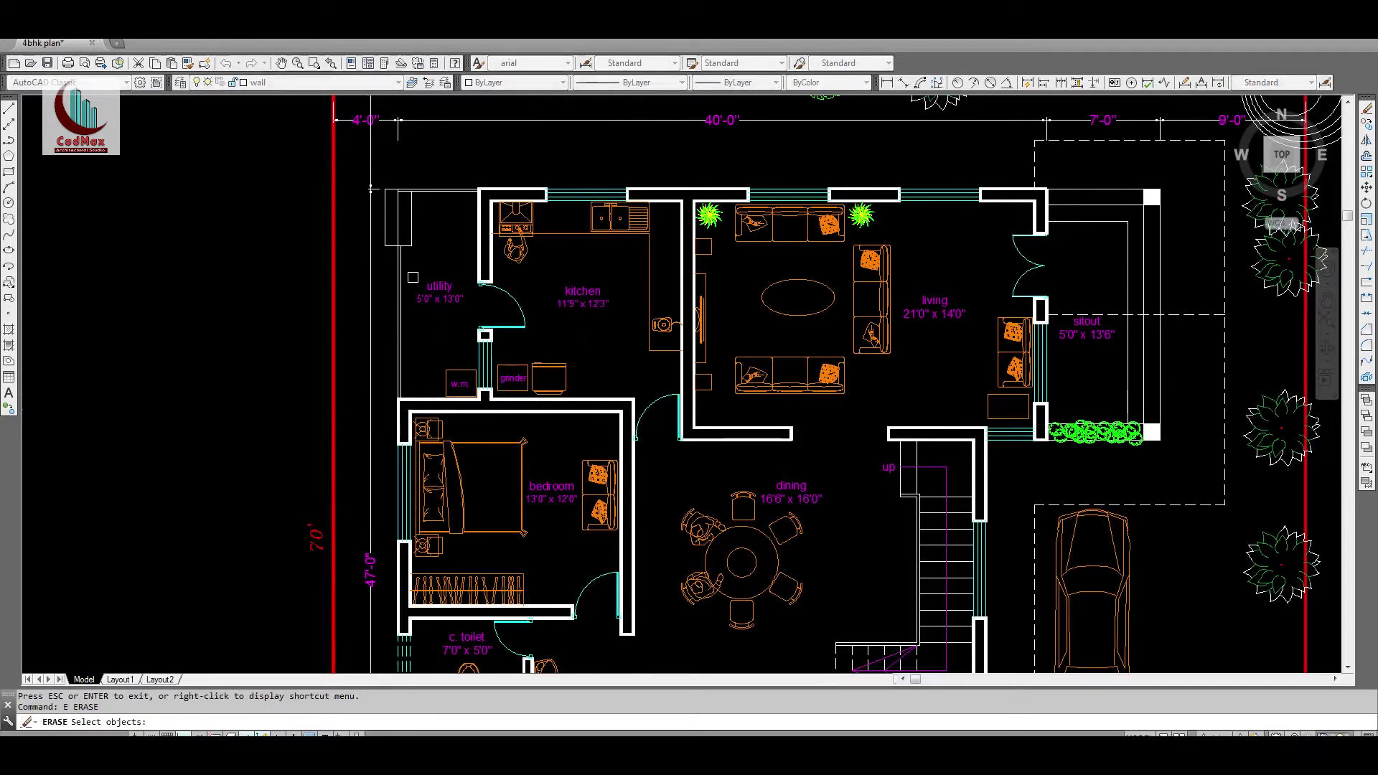
Examine the ground floor's staircase, dining area, toilets, master bedroom and dressing room
middle_click_drag(836, 613, 757, 304)
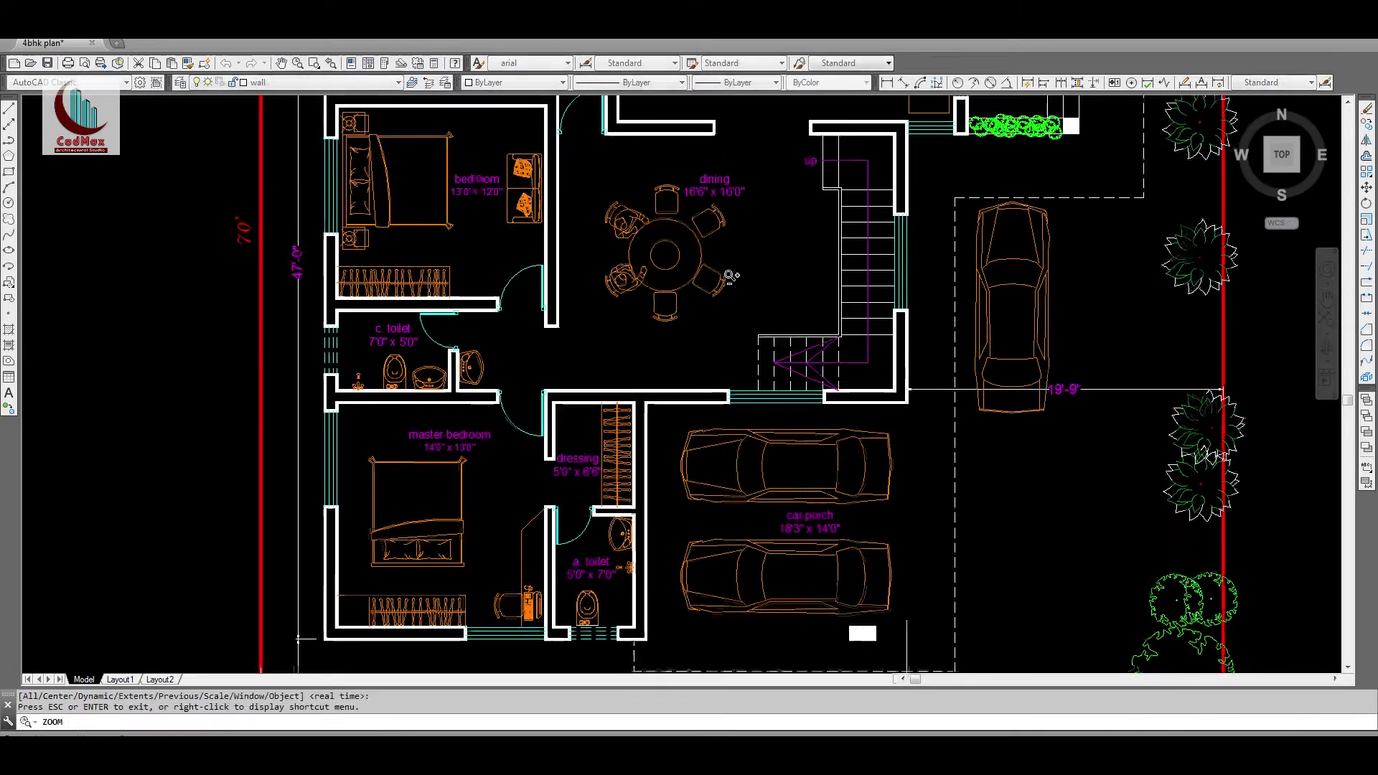
scroll(743, 350, "down", 3)
middle_click_drag(730, 356, 666, 554)
scroll(665, 554, "up", 6)
scroll(637, 285, "down", 8)
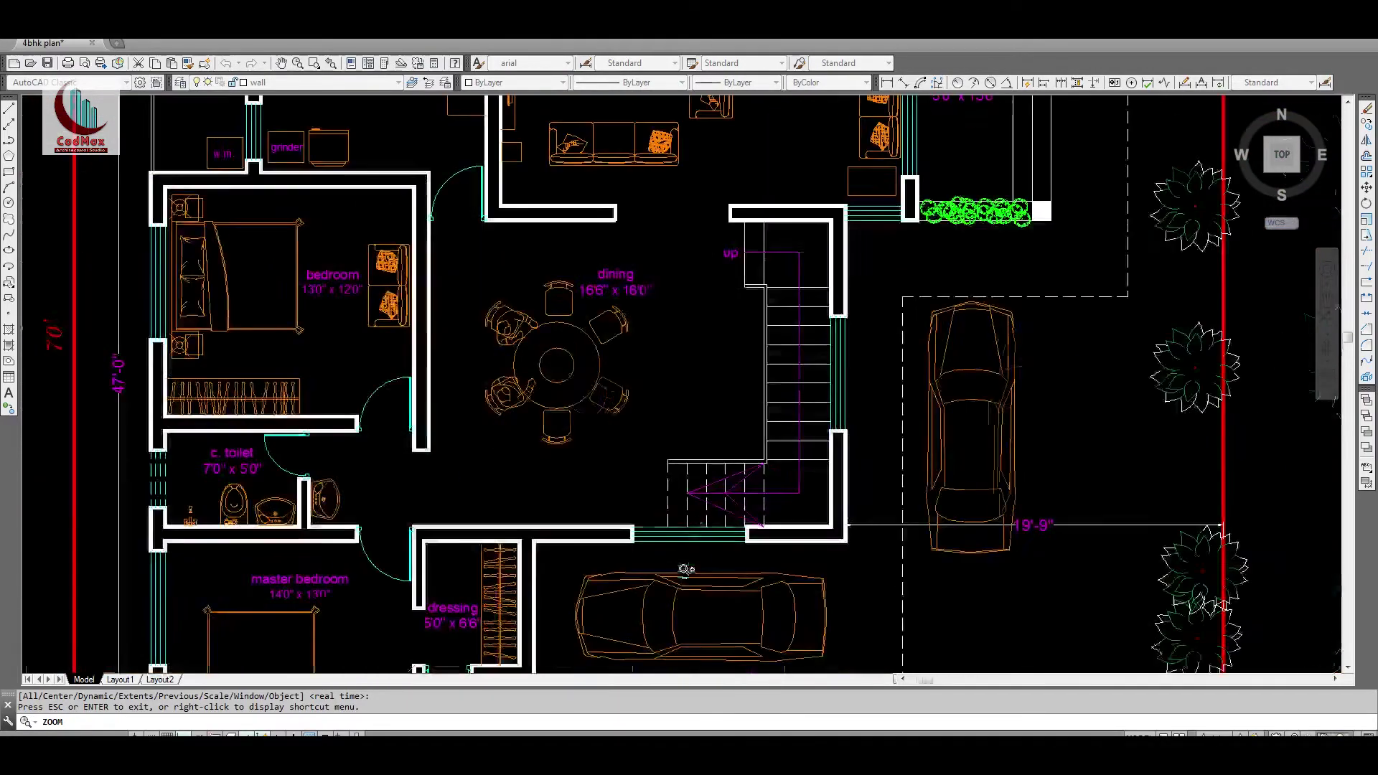
scroll(731, 309, "up", 3)
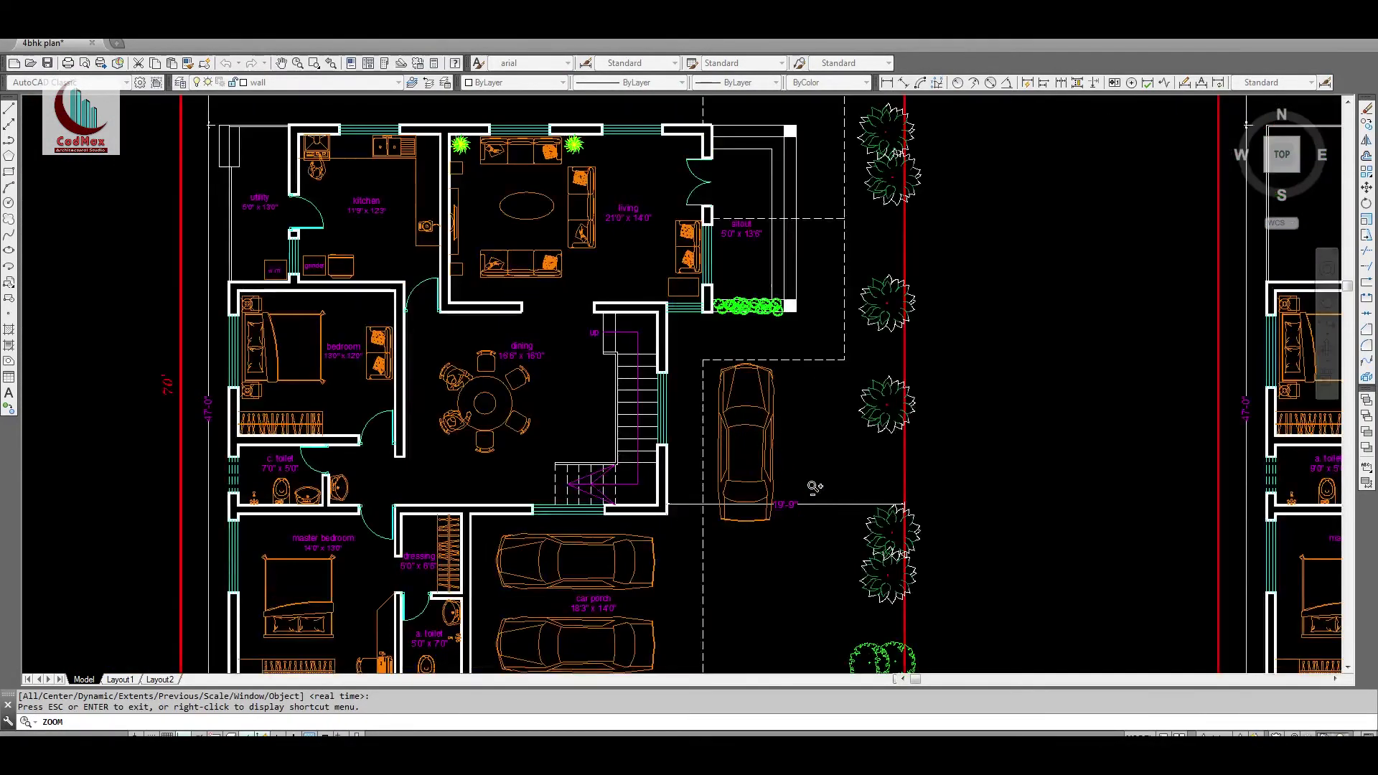
scroll(717, 373, "down", 2)
scroll(679, 210, "down", 2)
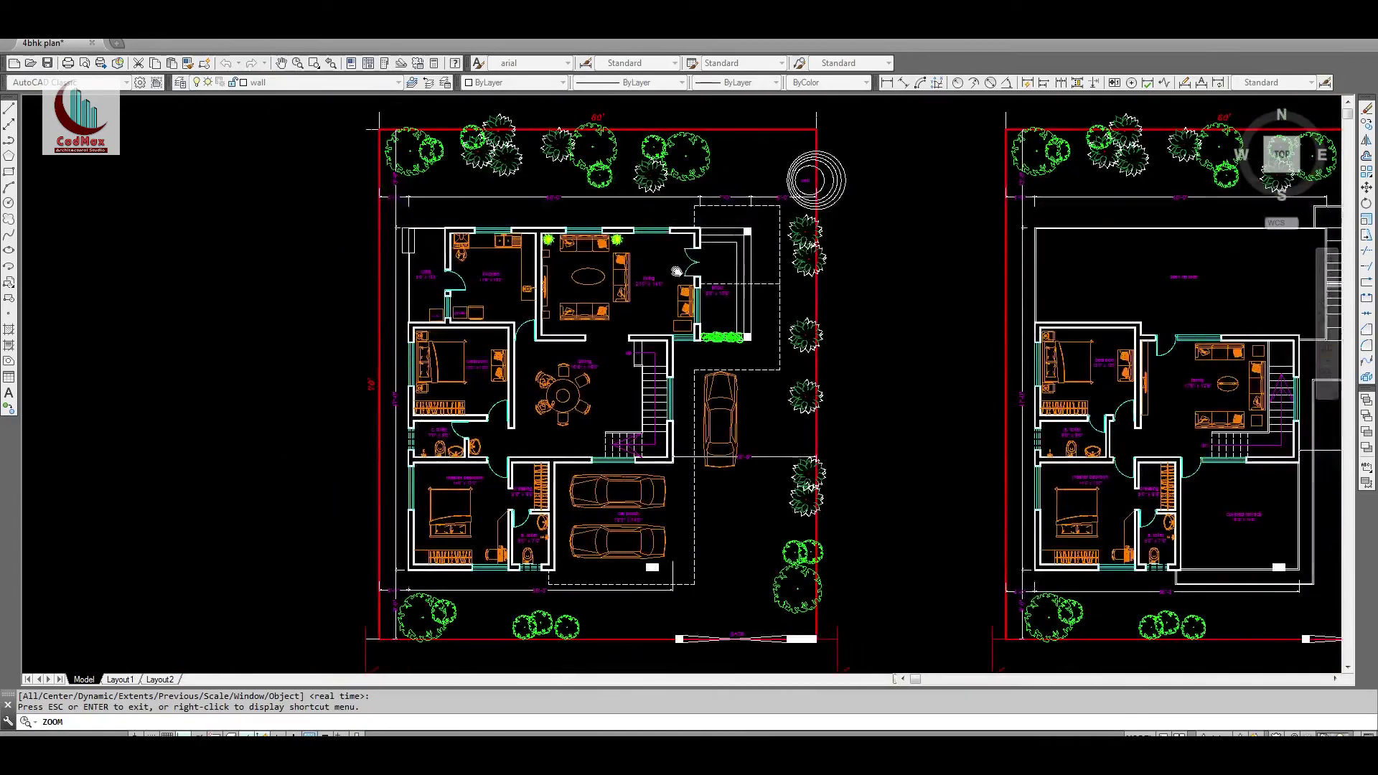
Examine the ground floor's whole plot, including its boundary, well, planting, parking and gate
scroll(644, 245, "up", 3)
scroll(651, 376, "down", 2)
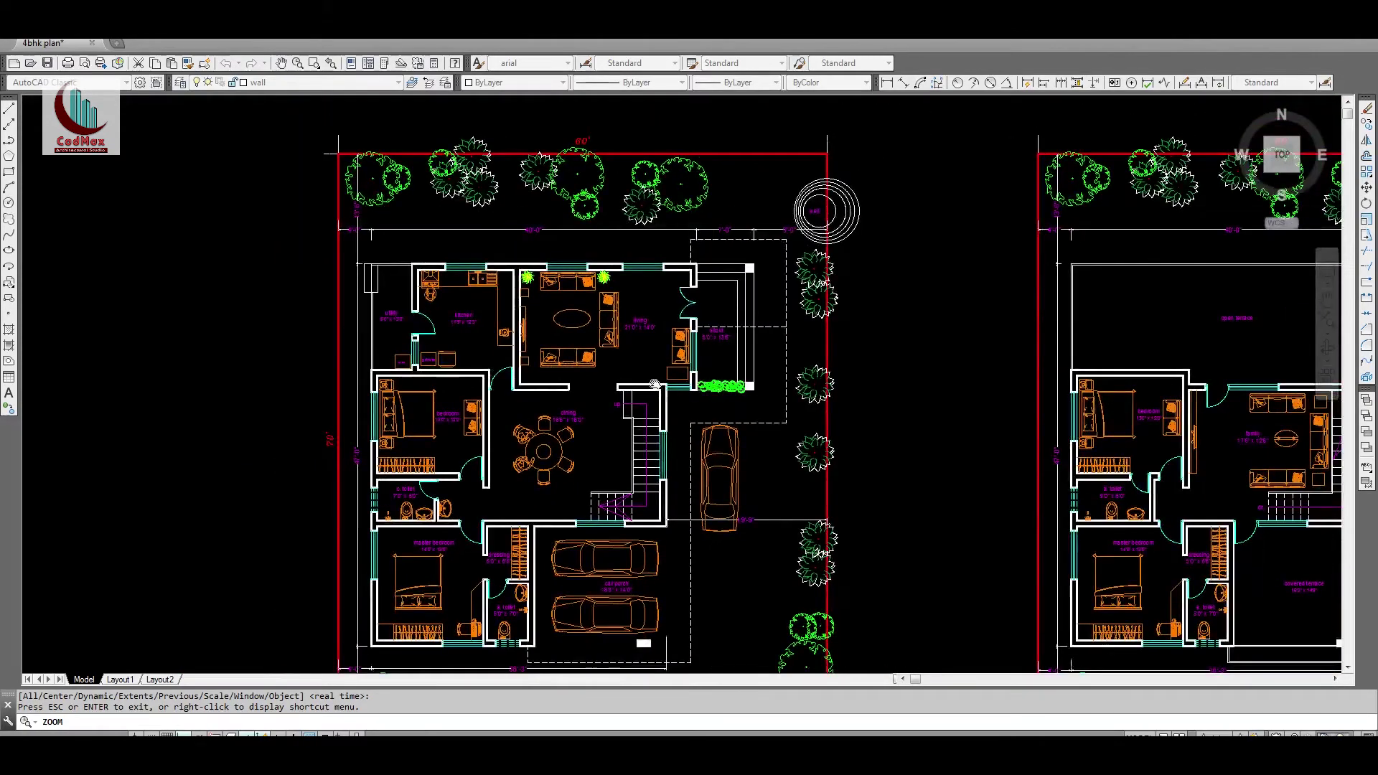
scroll(650, 376, "down", 3)
scroll(646, 407, "up", 3)
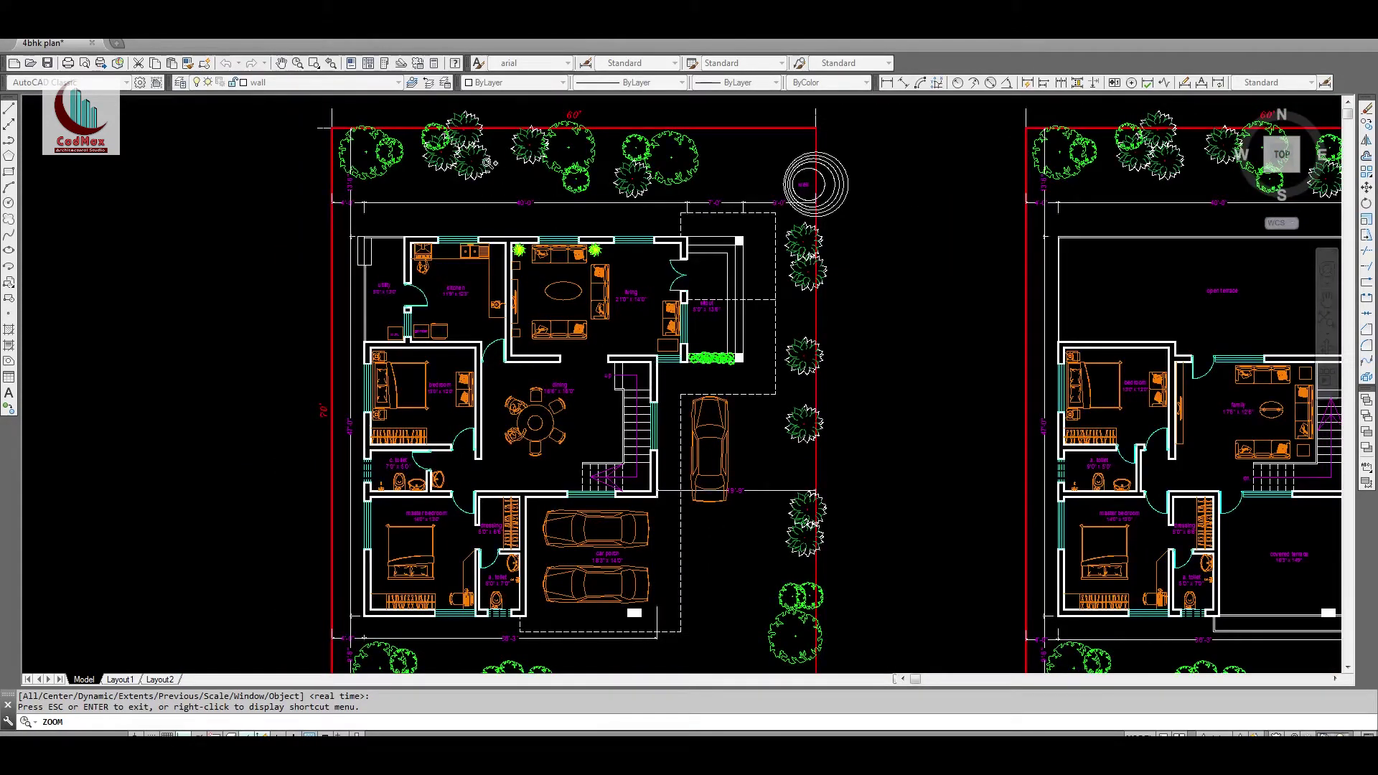
scroll(732, 514, "up", 3)
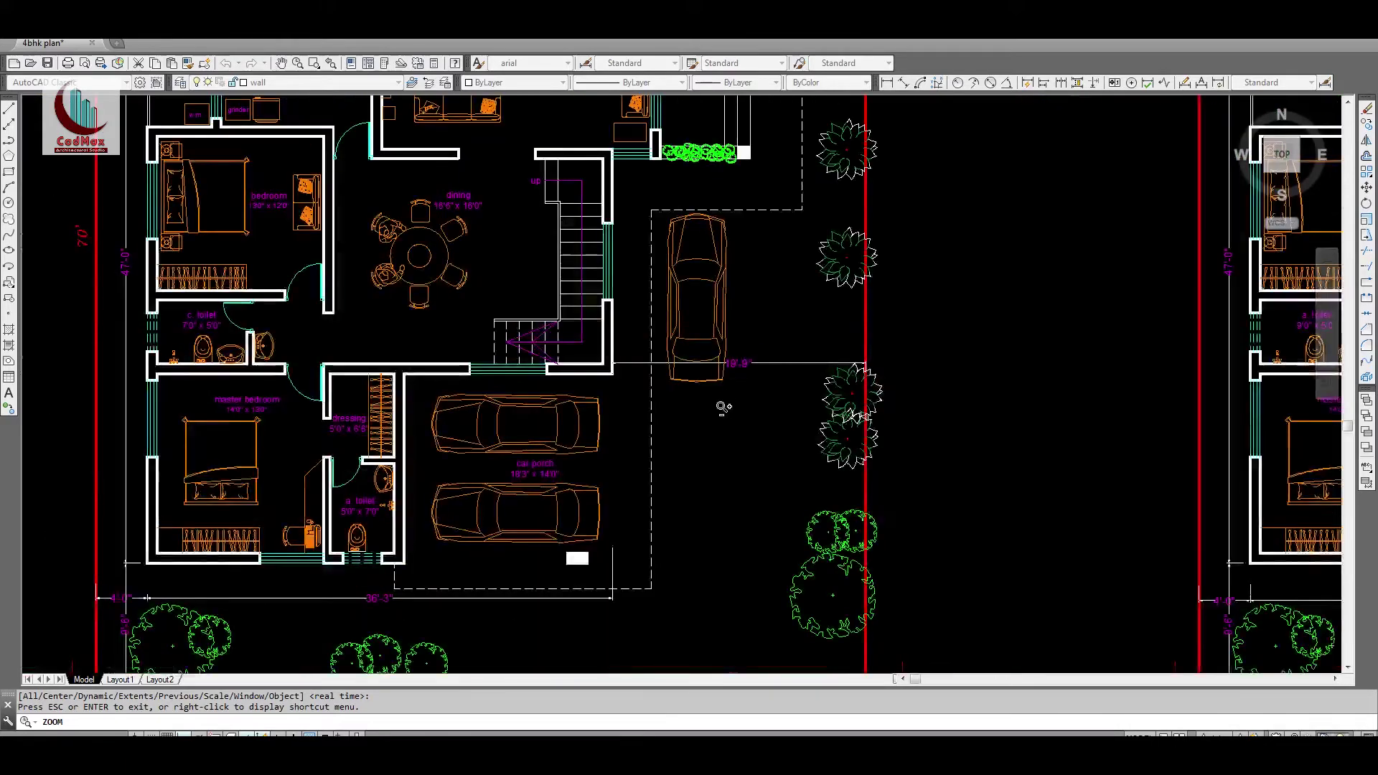
scroll(732, 410, "up", 1)
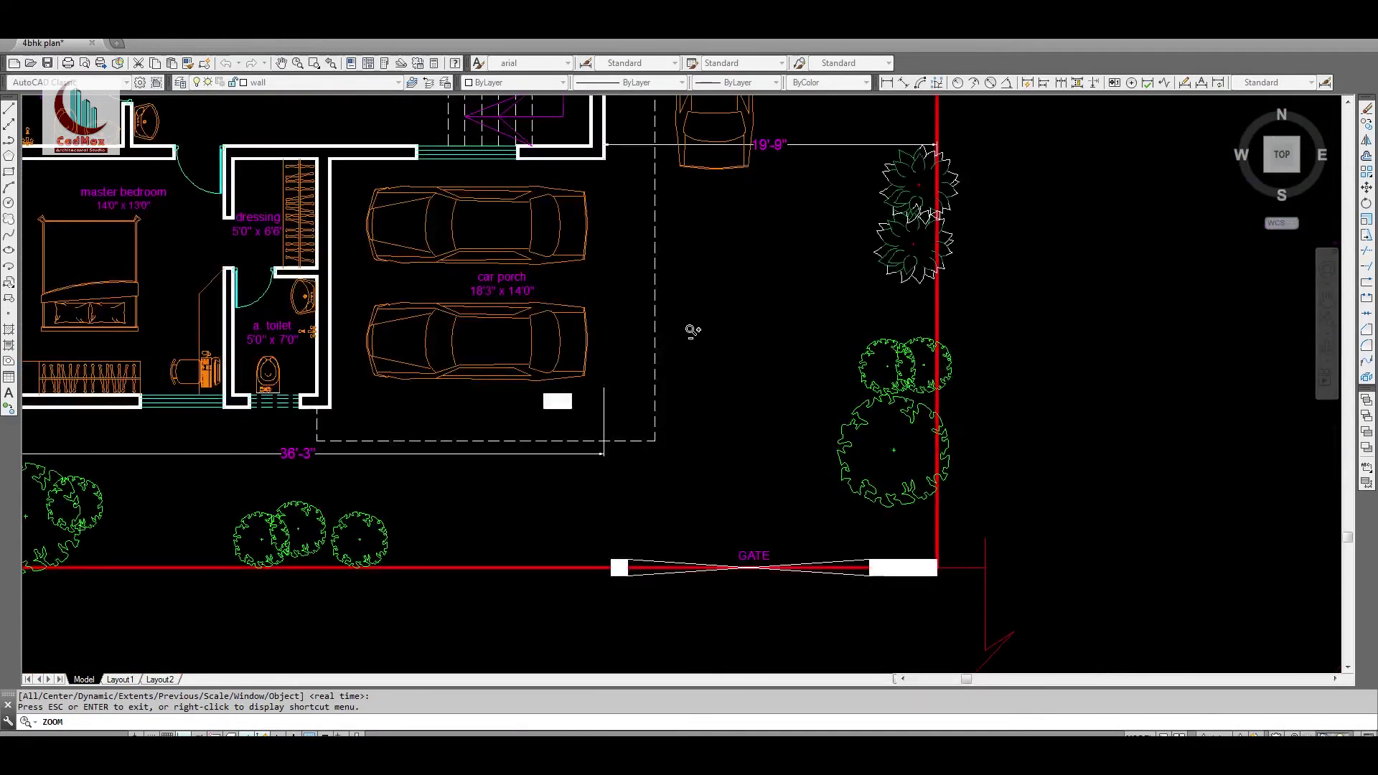
scroll(689, 326, "down", 2)
scroll(690, 431, "down", 4)
scroll(625, 364, "up", 1)
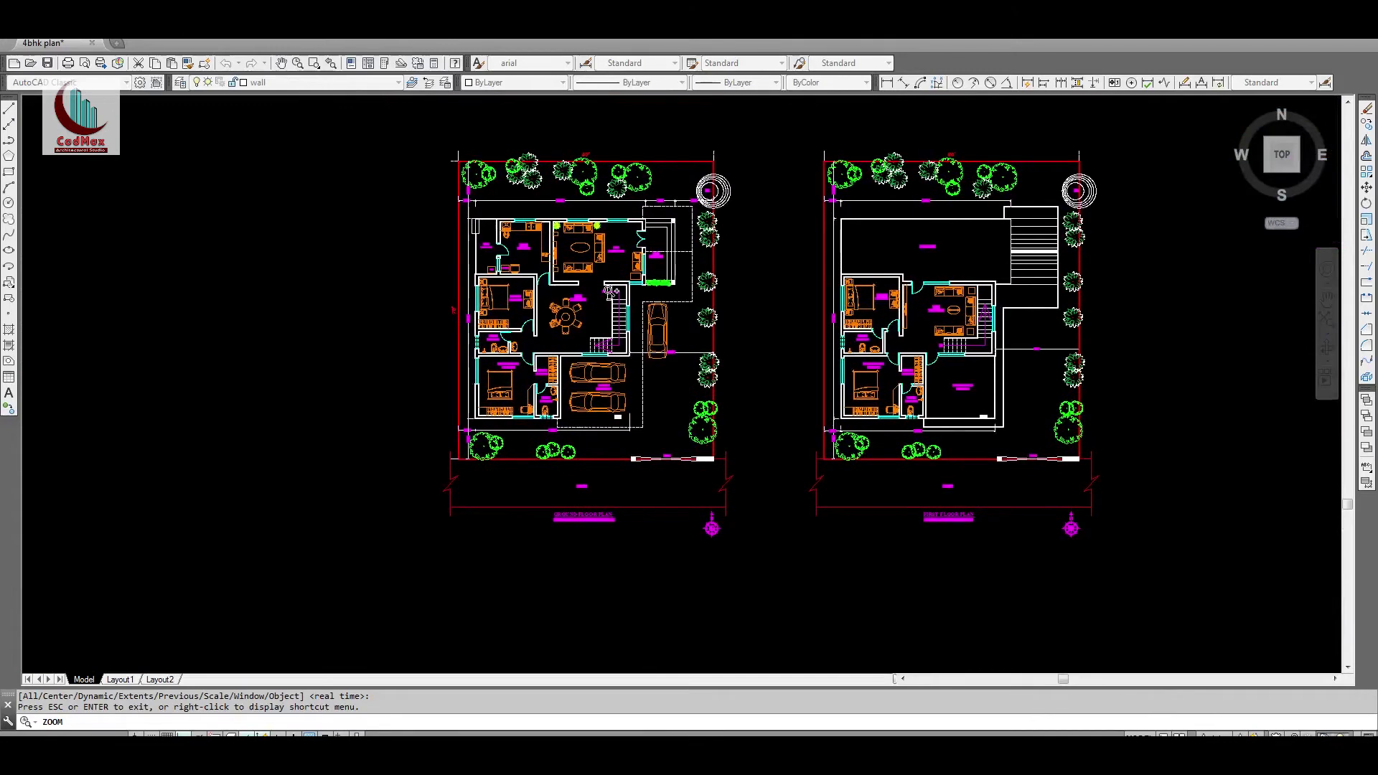
key("Escape")
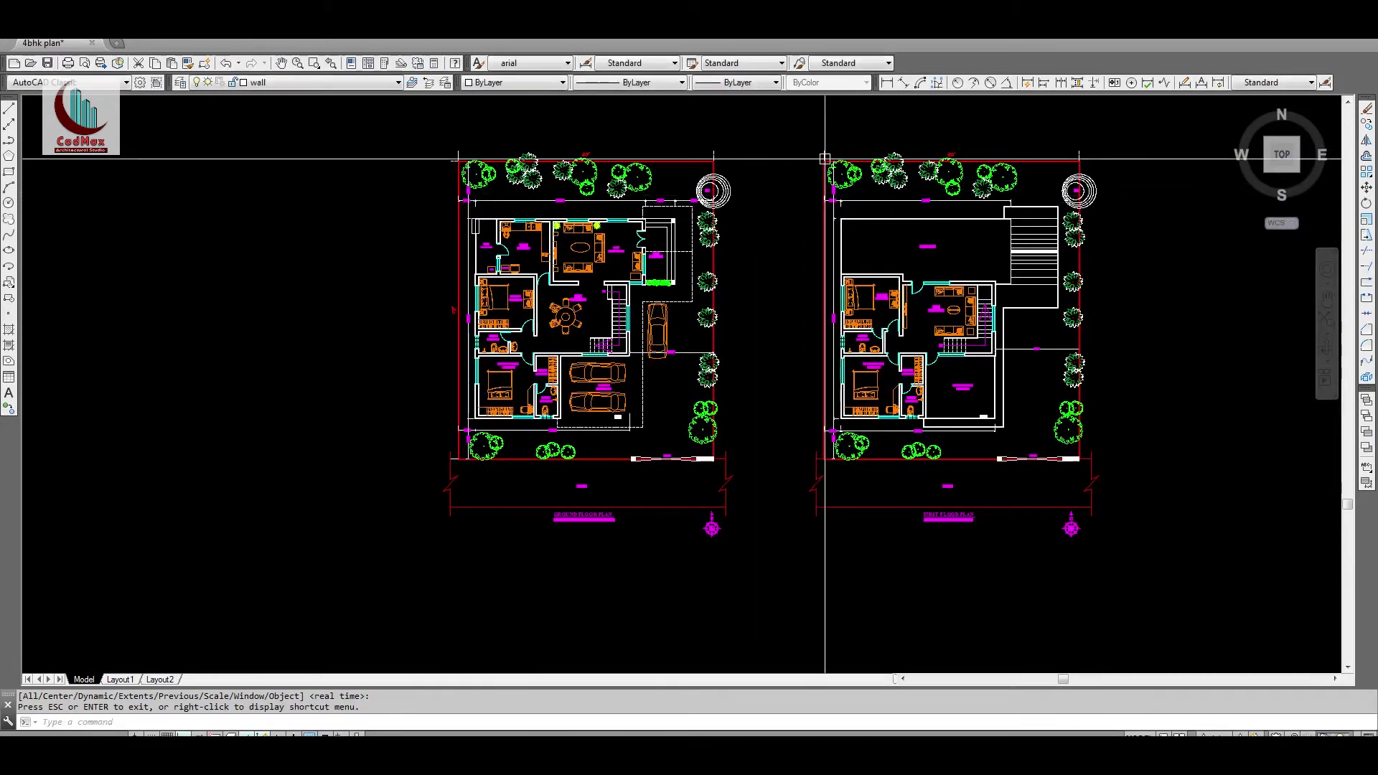
Examine the first floor plan's bedrooms, toilets, family room, staircase and covered terrace up close
type("z")
key("Return")
left_click(801, 150)
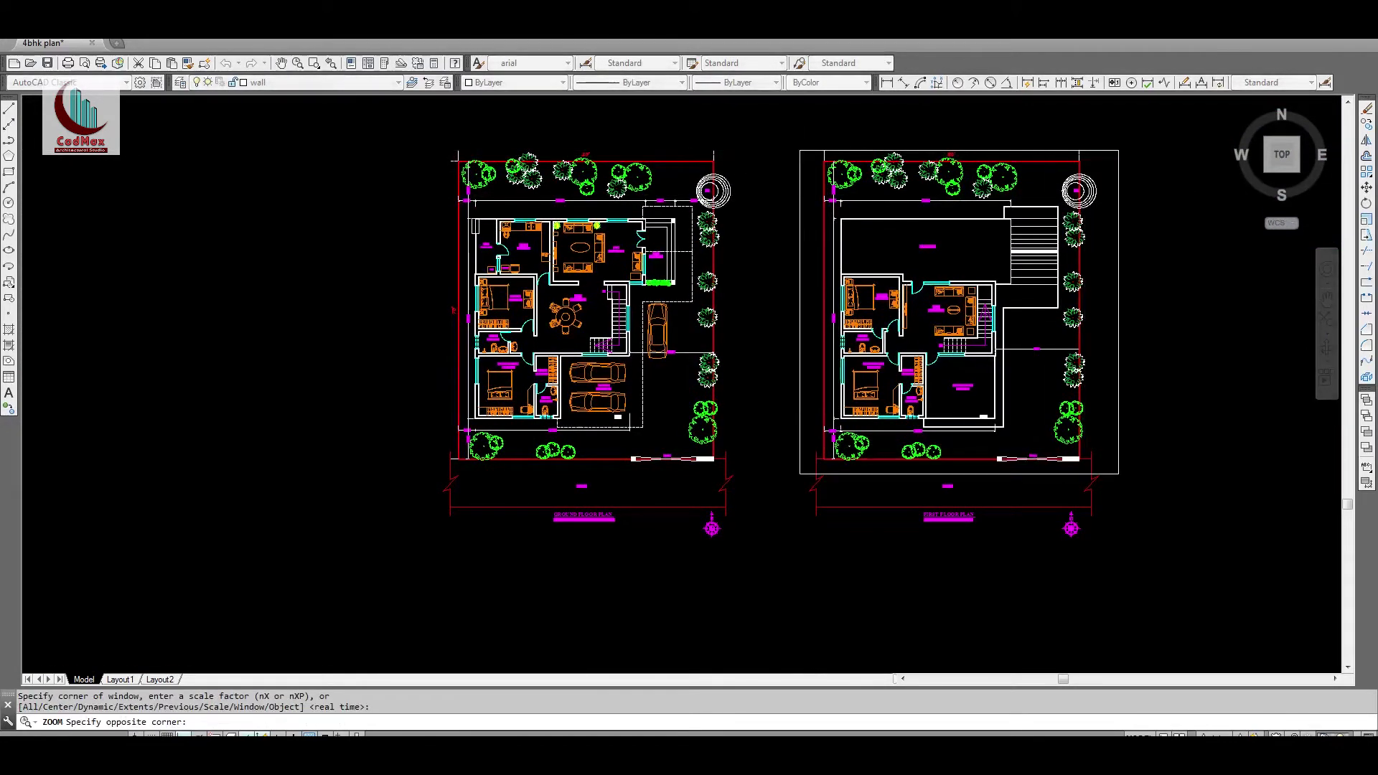
left_click(1118, 474)
type("z")
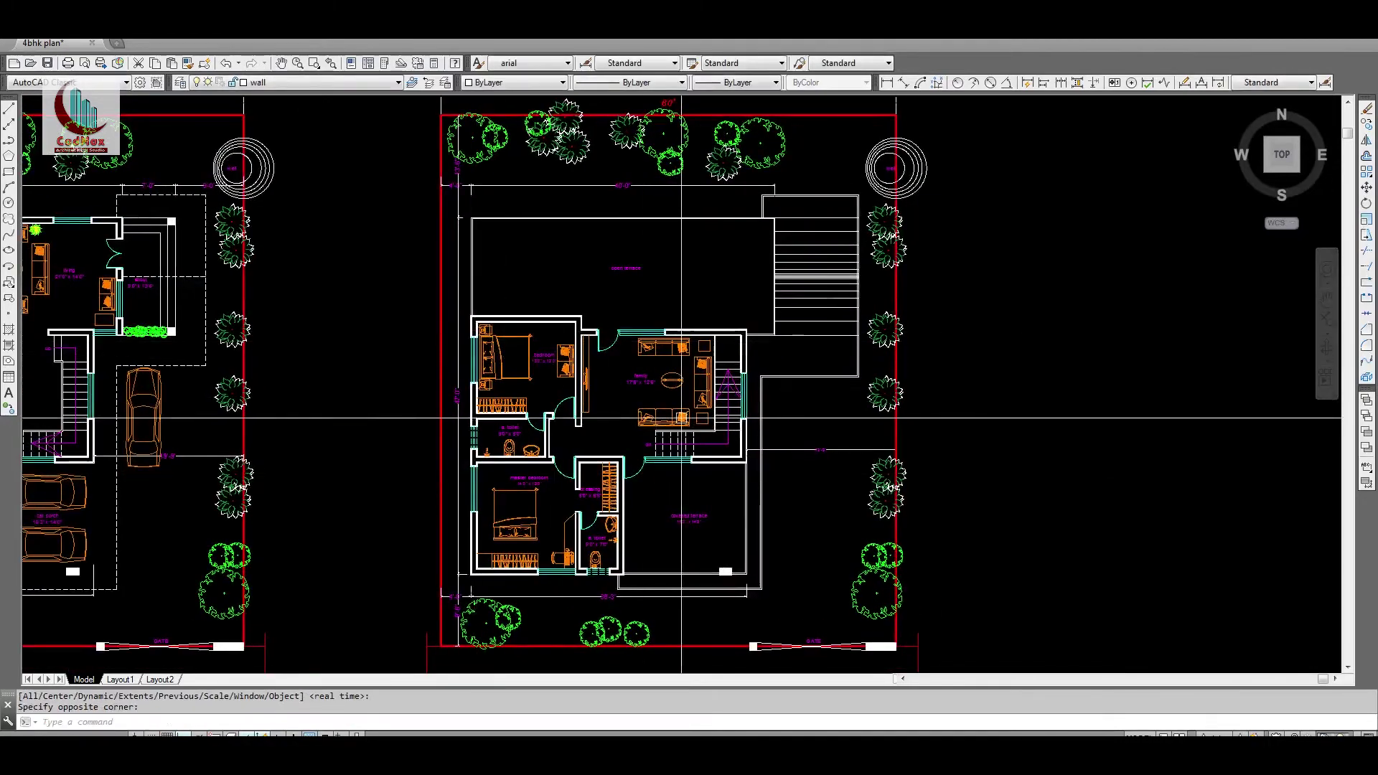
key("BackSpace")
scroll(545, 536, "up", 4)
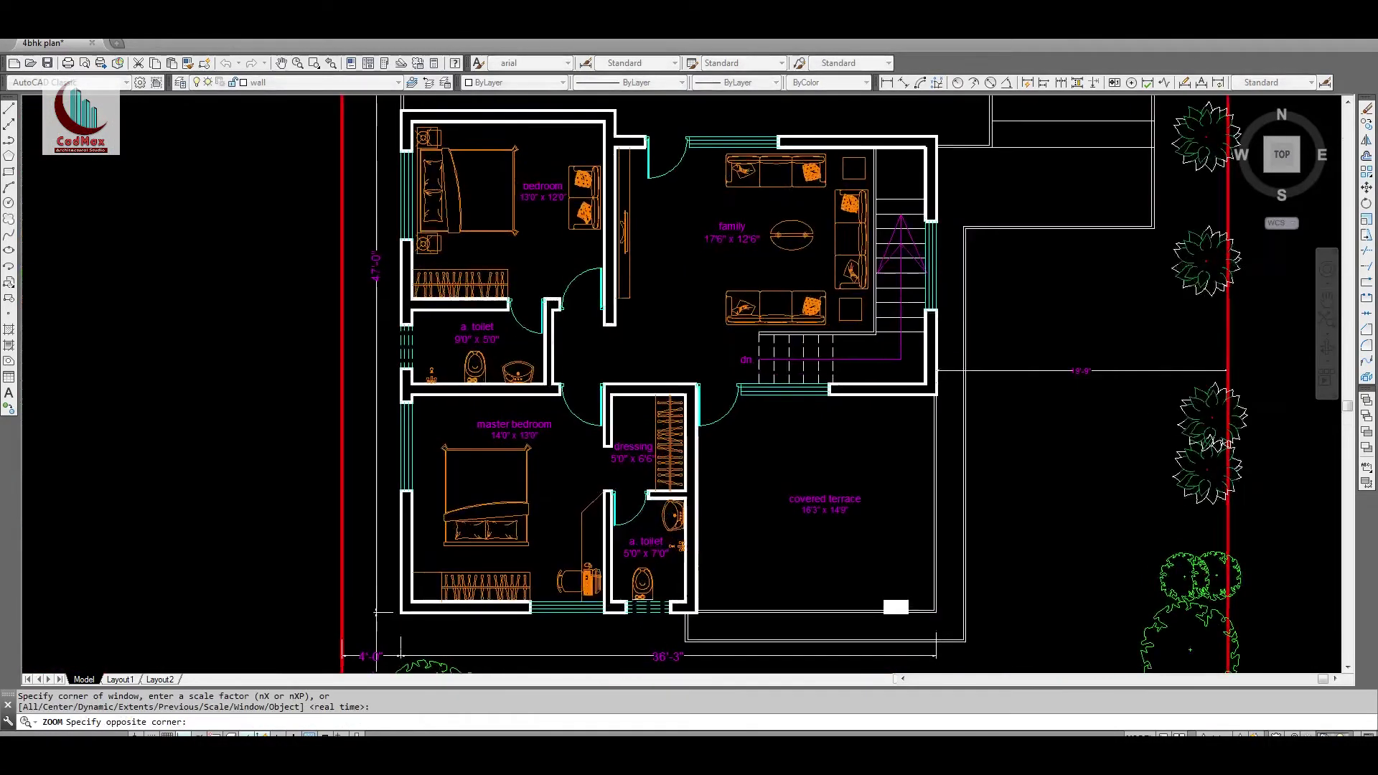
type("e")
key("Return")
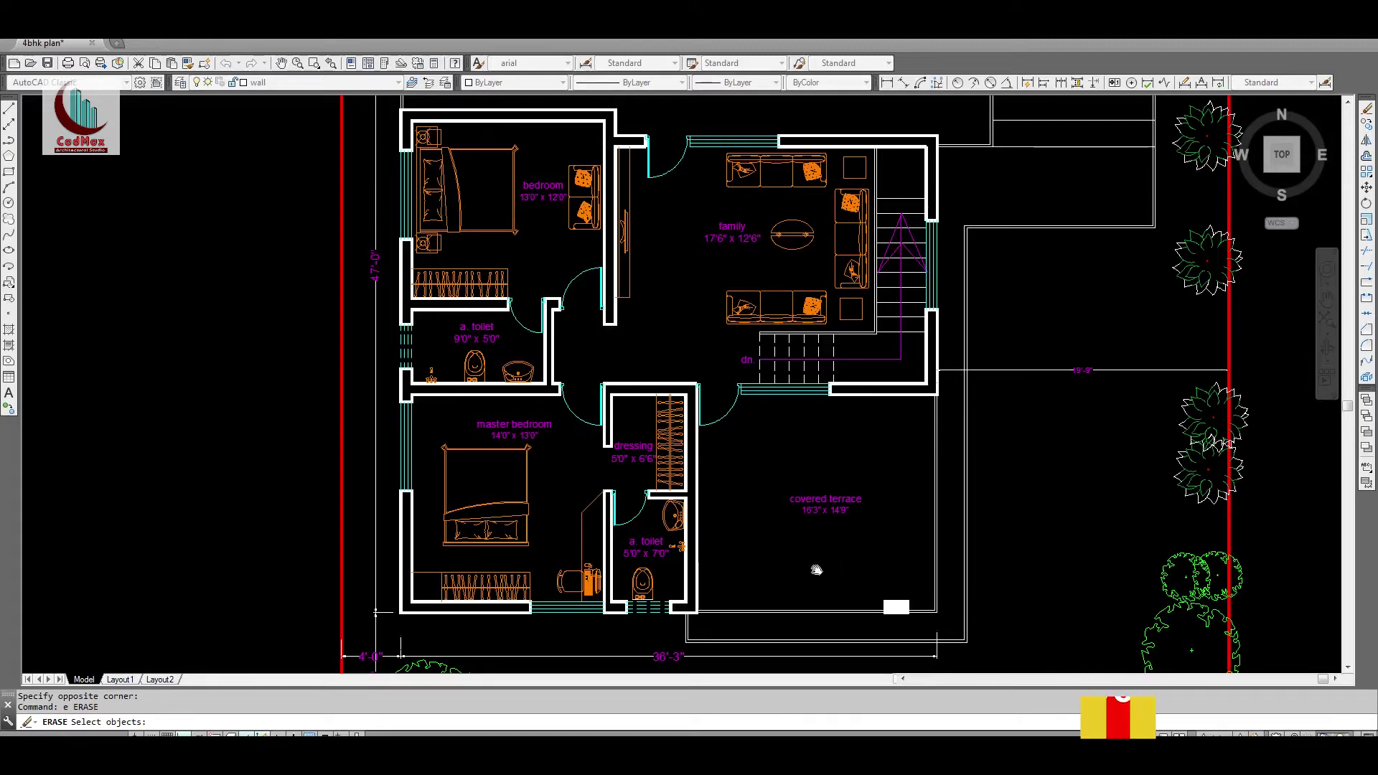
Examine the first floor's open terrace and sloped roof area beside the matching ground floor layout
mouse_move(816, 568)
middle_mouse_down()
mouse_move(755, 477)
mouse_move(772, 475)
middle_mouse_up()
scroll(777, 478, "down", 5)
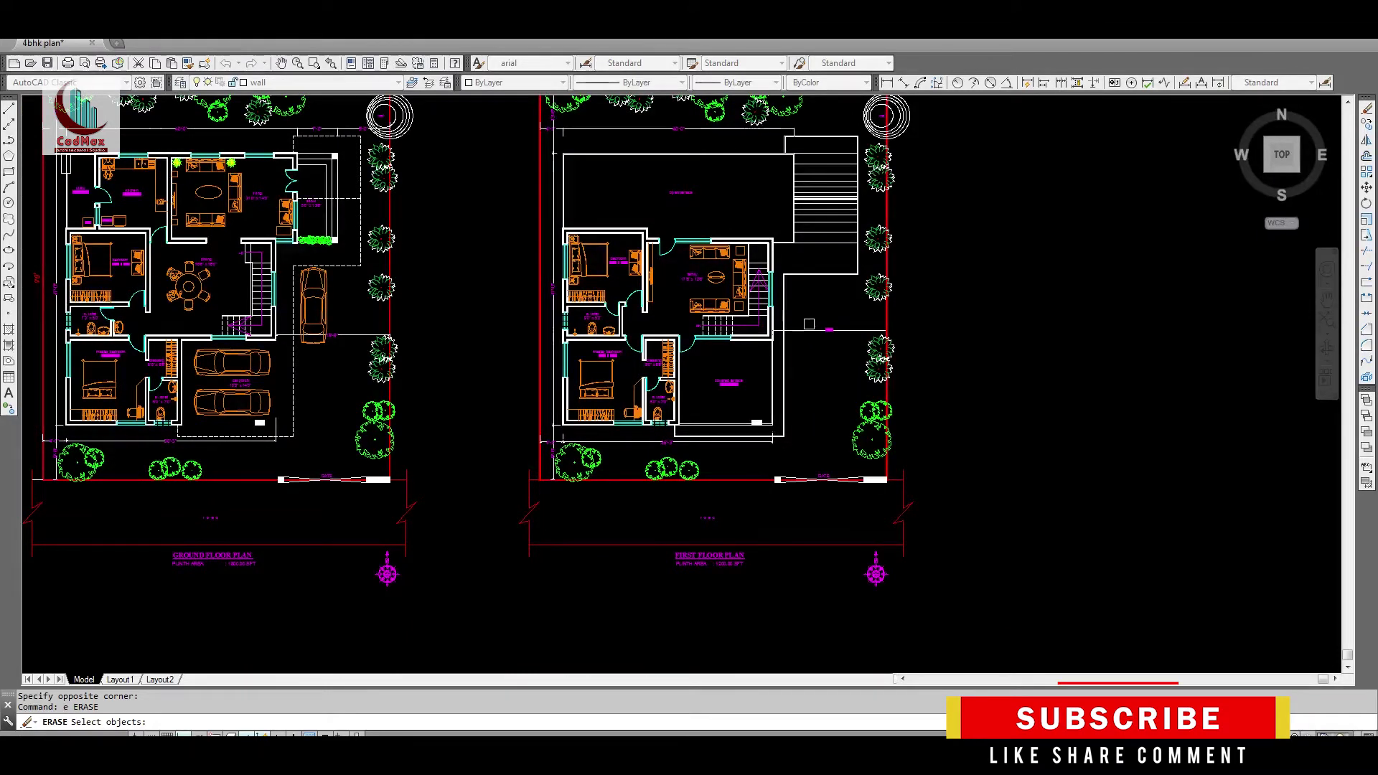
middle_click_drag(648, 191, 648, 243)
scroll(647, 243, "up", 4)
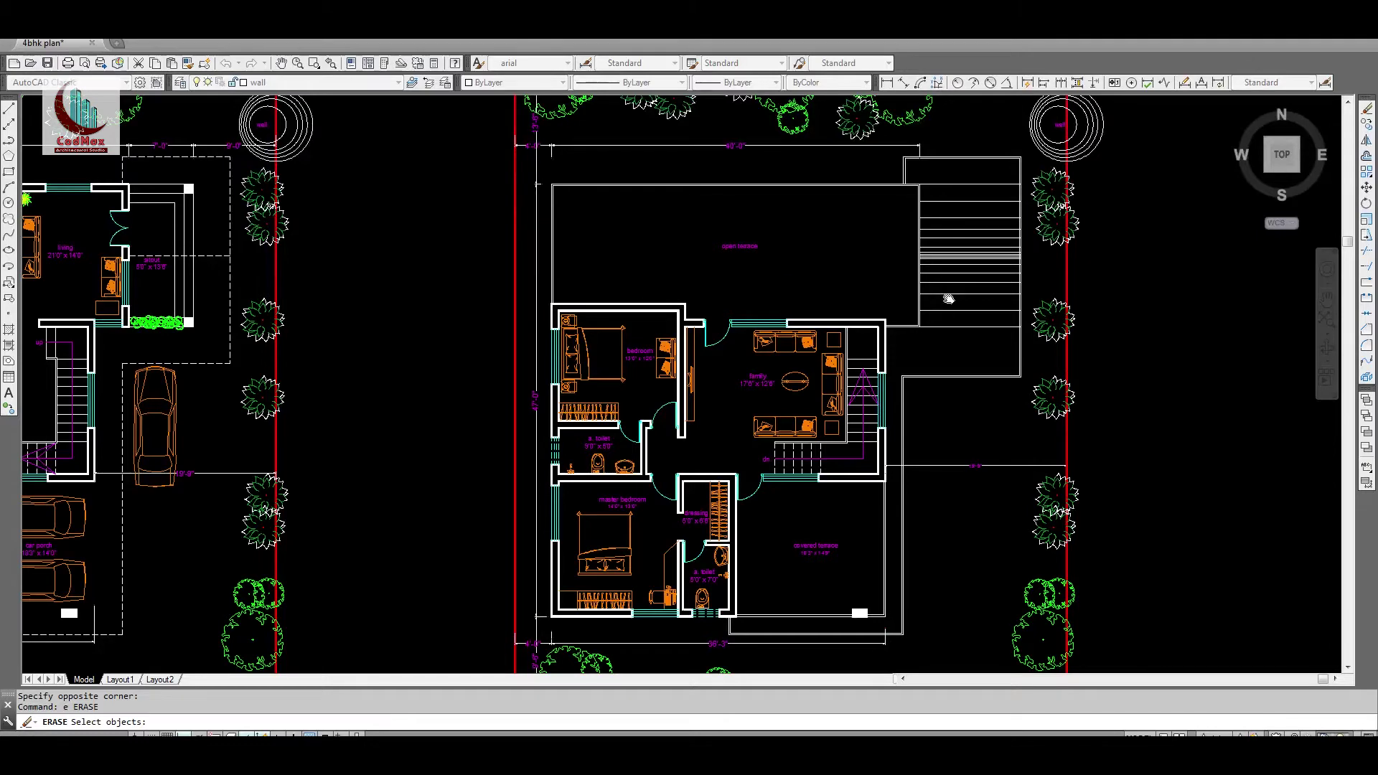
middle_click_drag(504, 197, 571, 251)
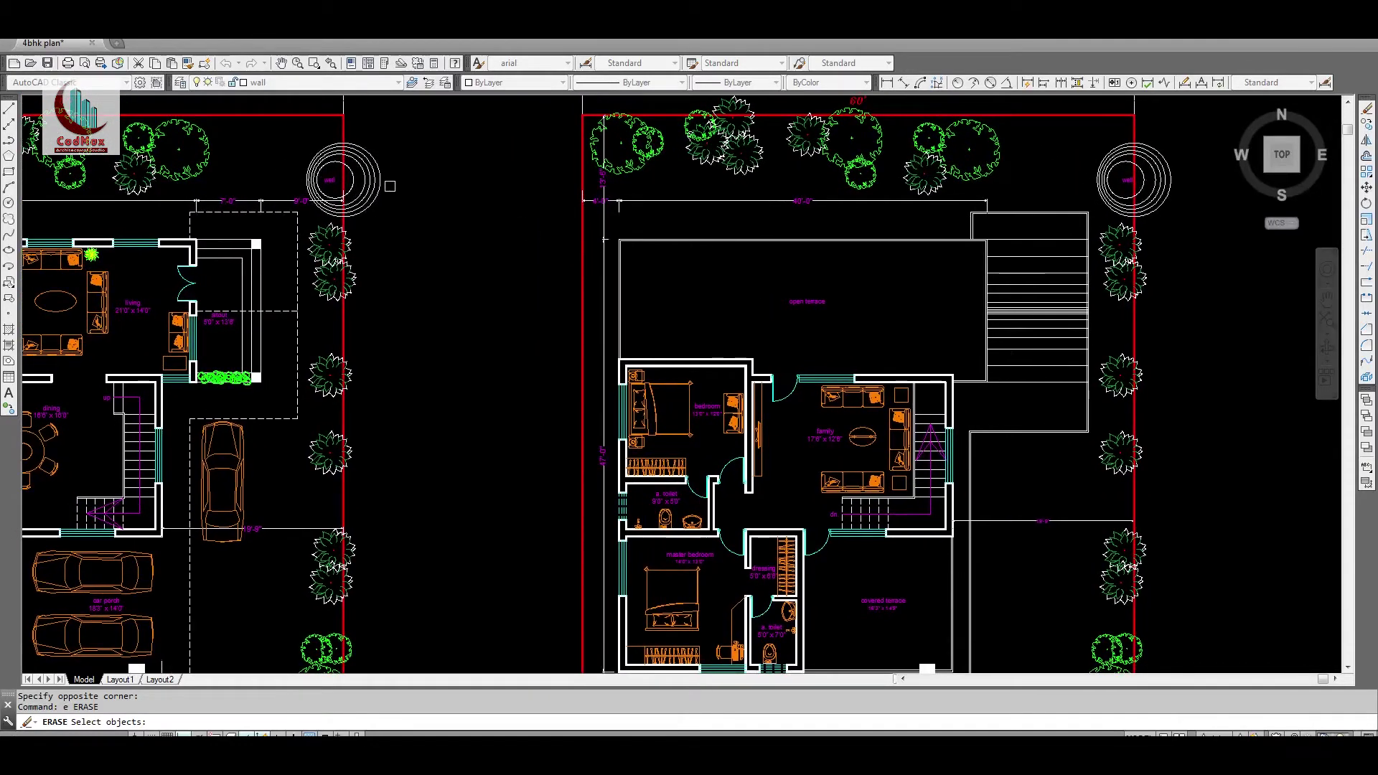
key("Escape")
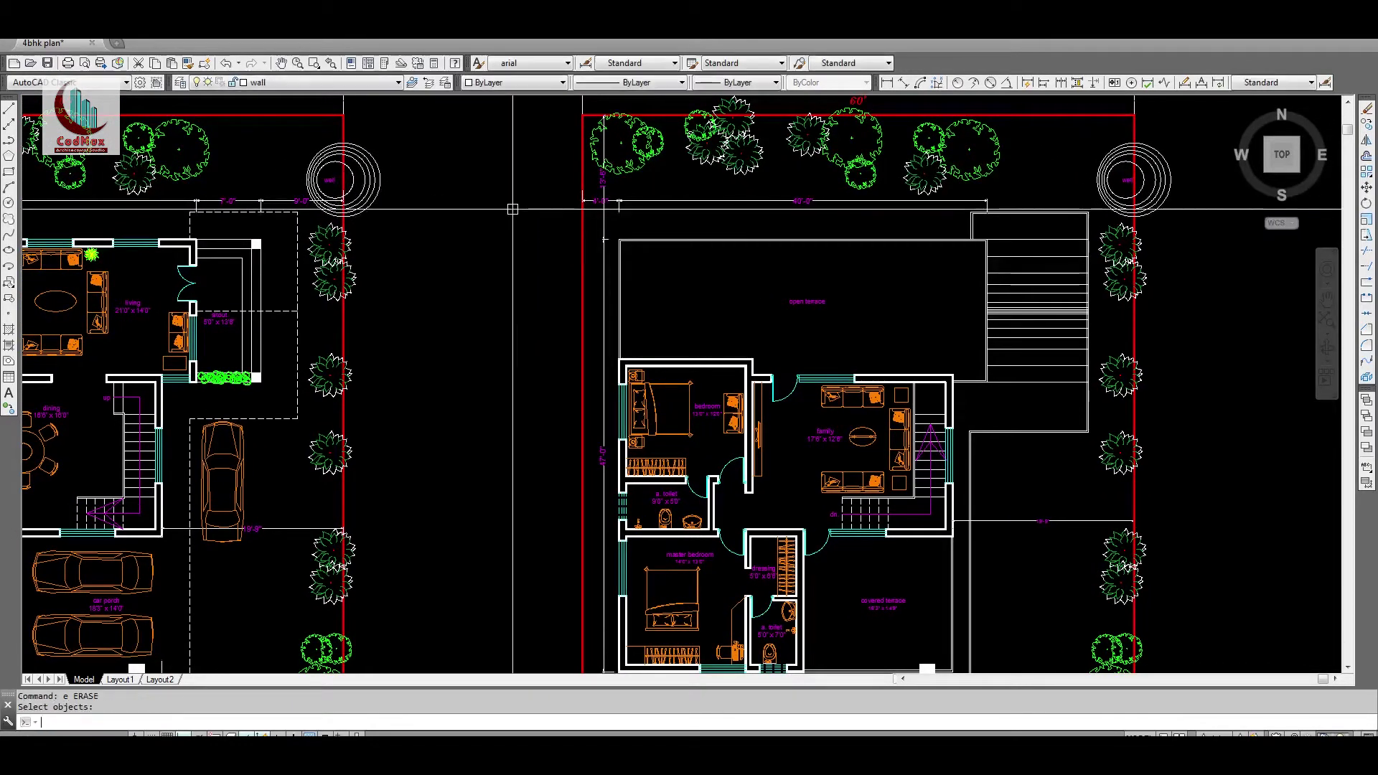
Examine the lower part of the first floor plan, including its covered terrace, gate, road and title text
type("z")
key("Return")
key("Return")
left_click_drag(498, 222, 615, 343)
middle_click_drag(615, 343, 585, 132)
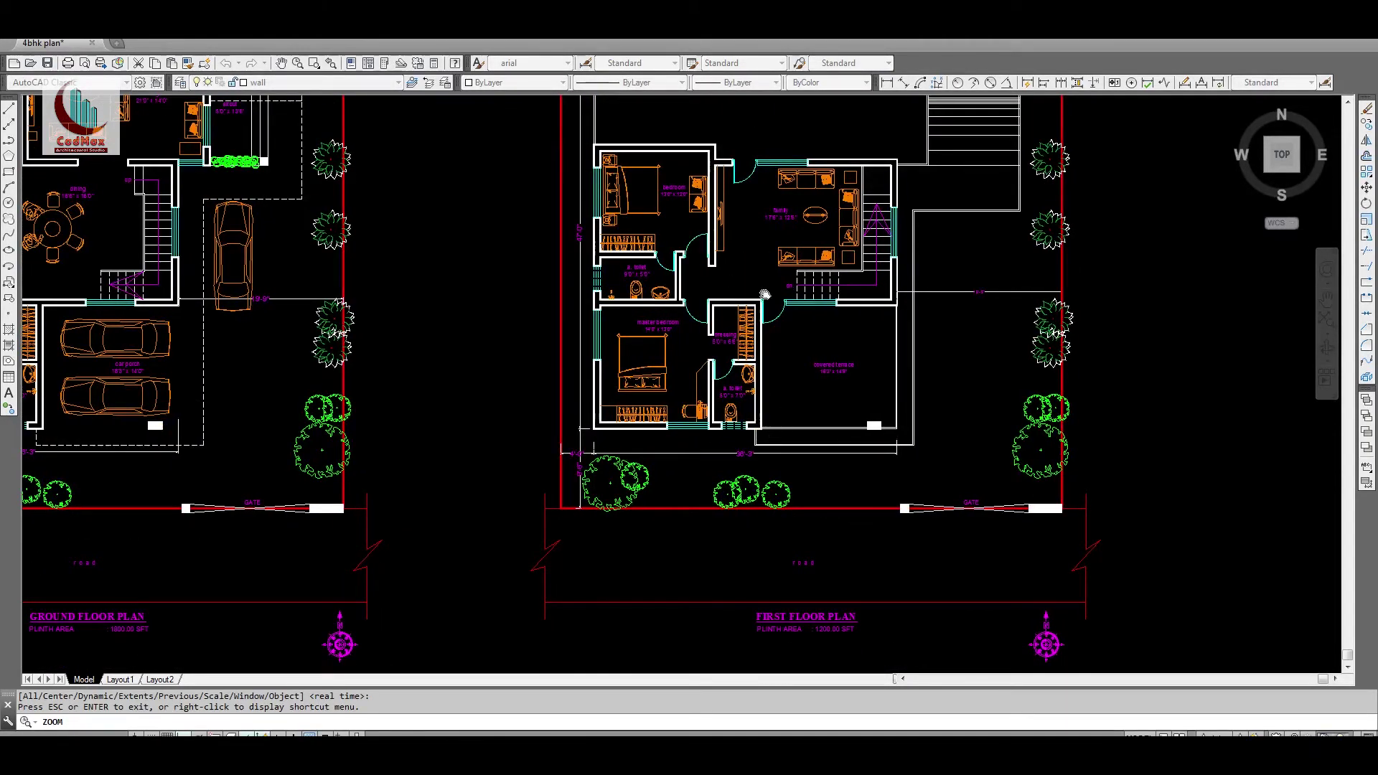
middle_click_drag(764, 295, 769, 341)
key("Escape")
type("z")
key("Return")
key("Return")
left_click_drag(760, 269, 840, 339)
key("Escape")
Fit the entire drawing in view again after reviewing the first floor
type("z")
key("Return")
type("e")
key("Return")
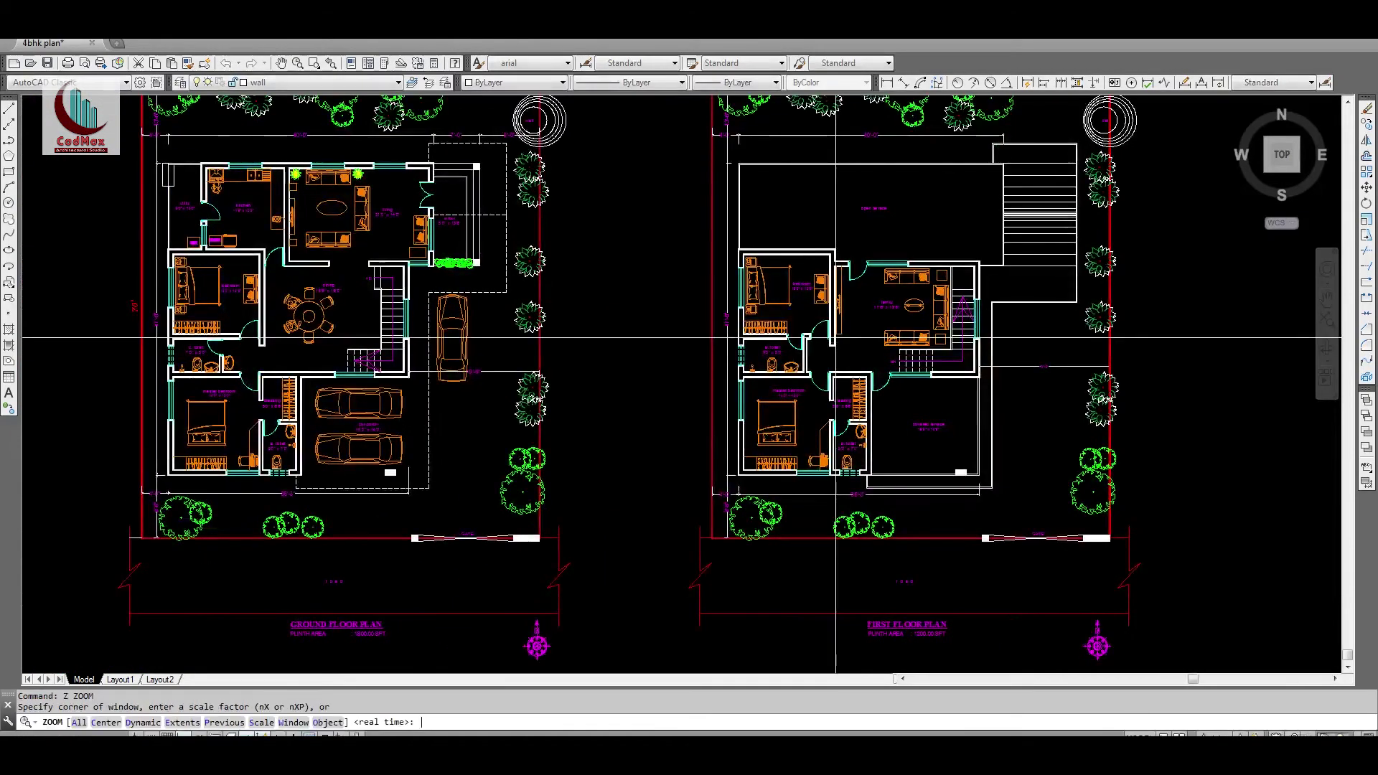